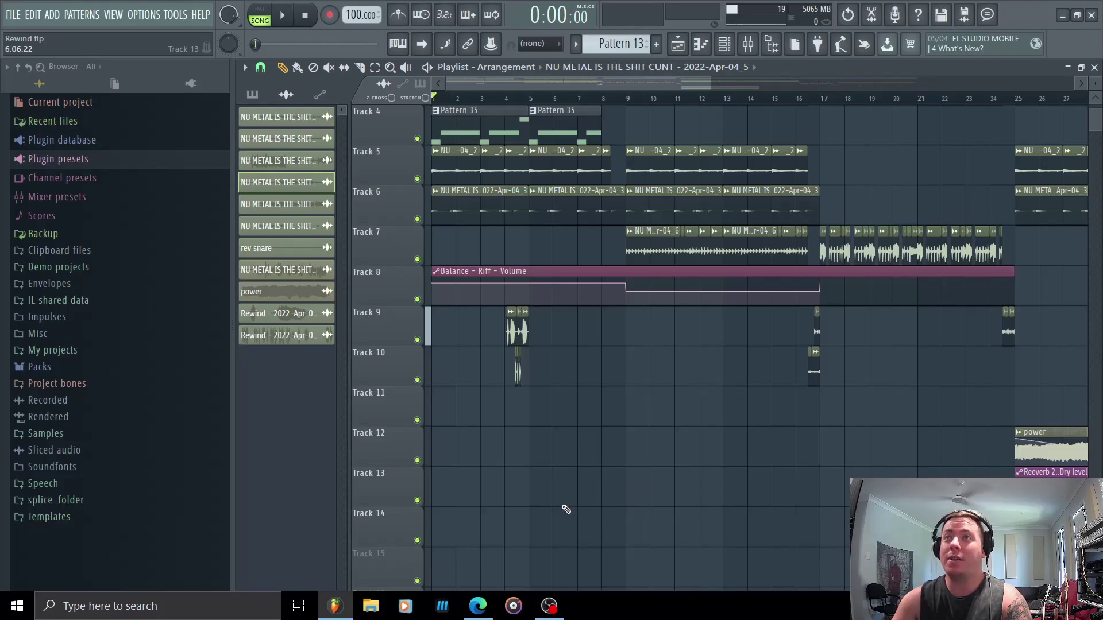
- Play the arrangement from bar 3 to hear the vocal chops on Tracks 9 and 10
{"action": "scroll", "coordinate": [495, 475], "scroll_direction": "up", "scroll_amount": 4}
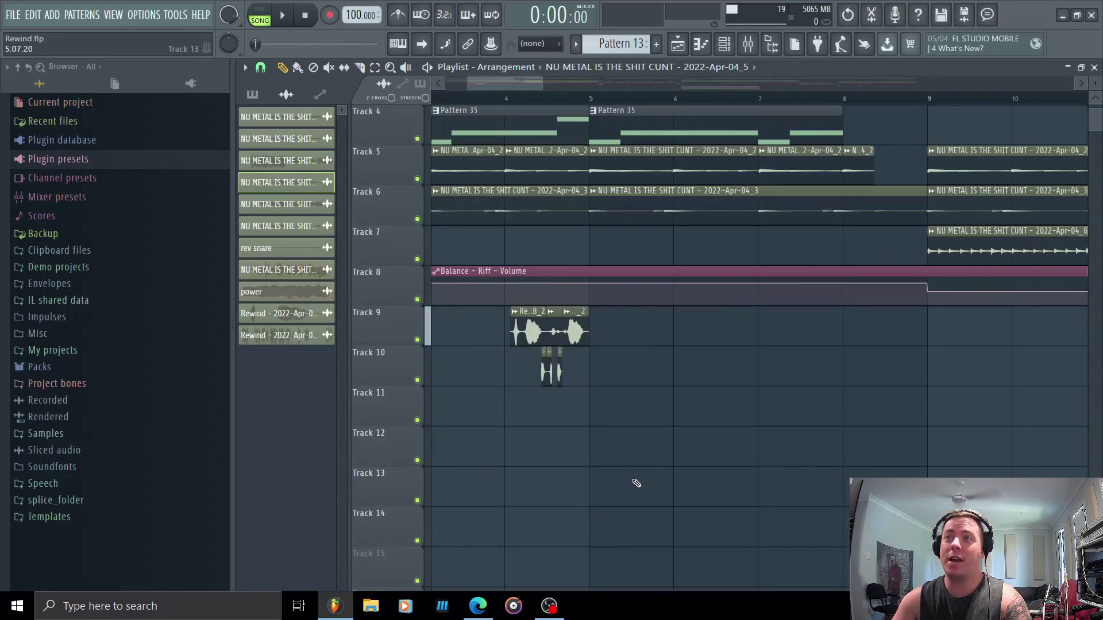
{"action": "scroll", "coordinate": [631, 487], "scroll_direction": "down", "scroll_amount": 3}
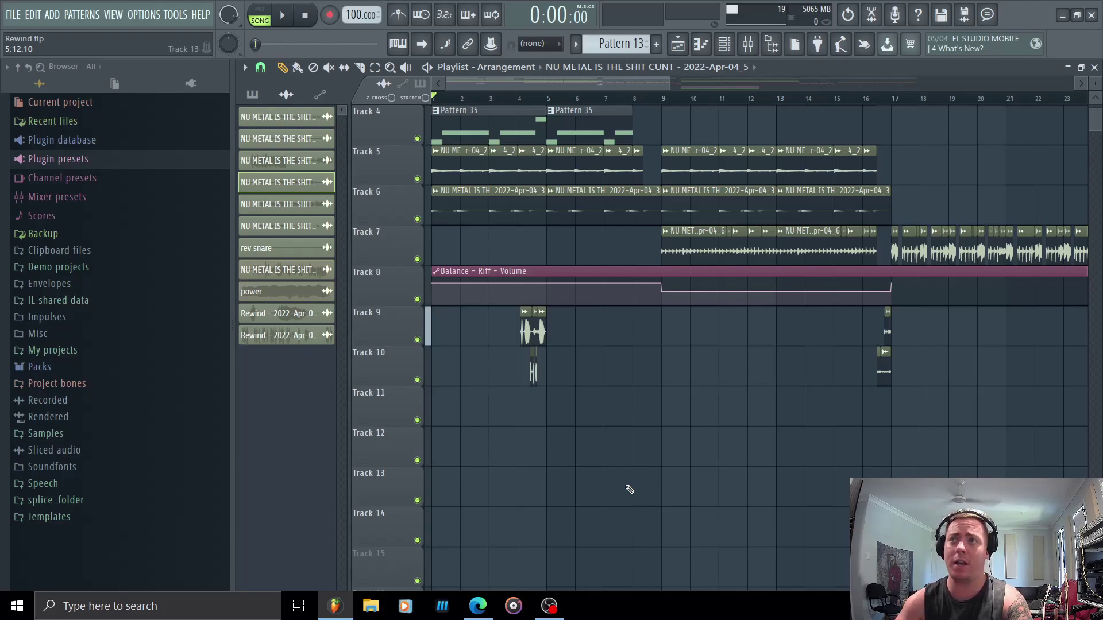
{"action": "left_click", "coordinate": [489, 98]}
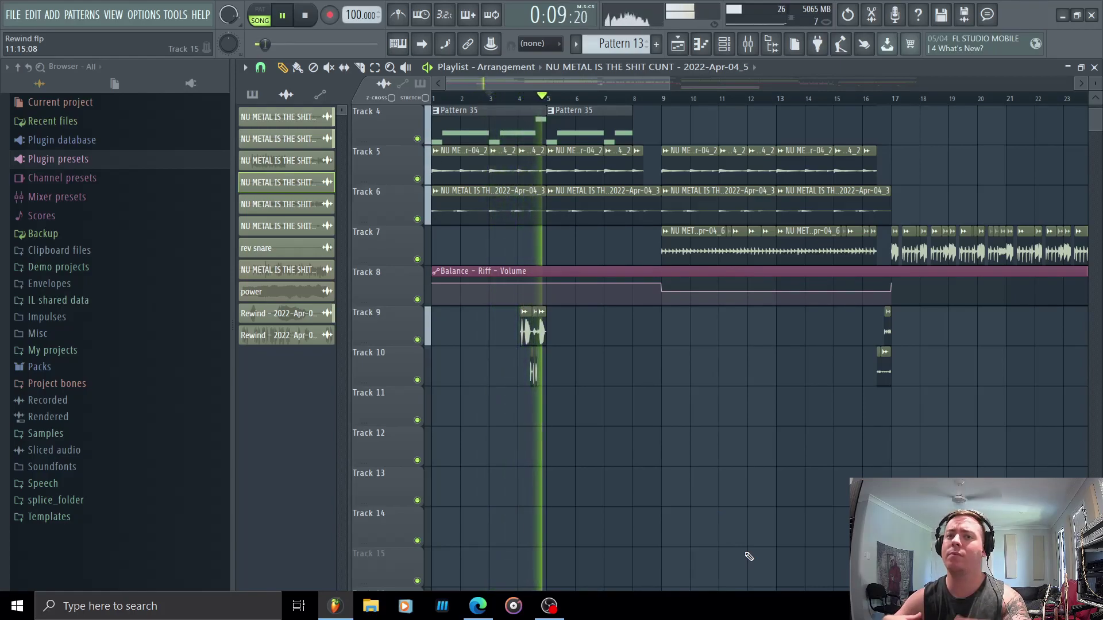
{"action": "key", "text": "space"}
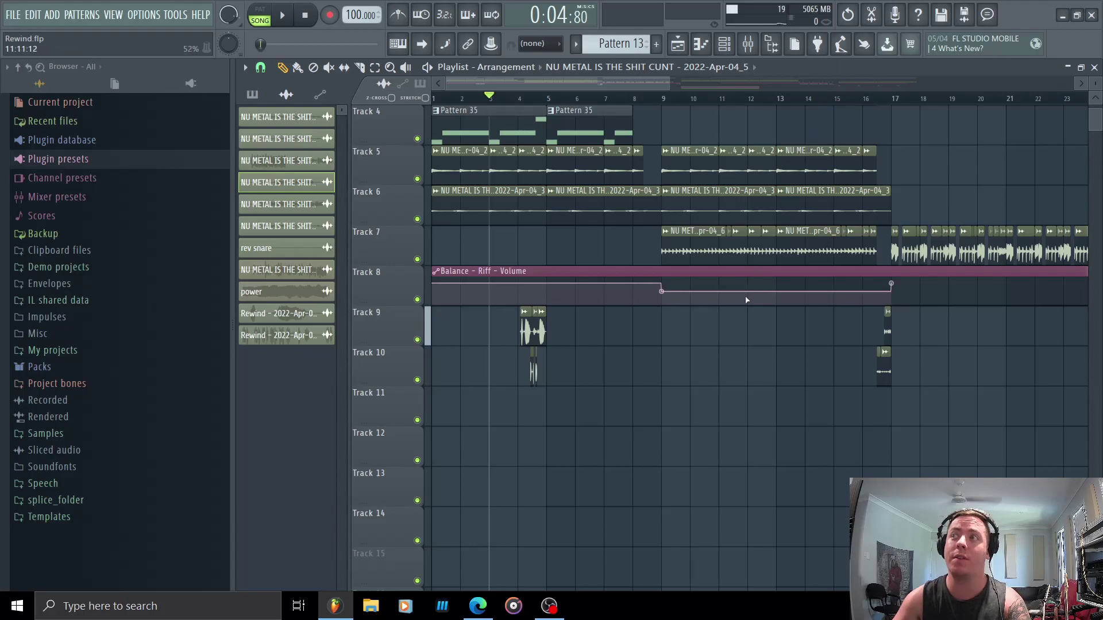
- Play the arrangement from bar 16 and again from bar 24 to hear the other vocal chops
{"action": "scroll", "coordinate": [836, 99], "scroll_direction": "up", "scroll_amount": 4}
{"action": "left_click", "coordinate": [810, 101]}
{"action": "key", "text": "space"}
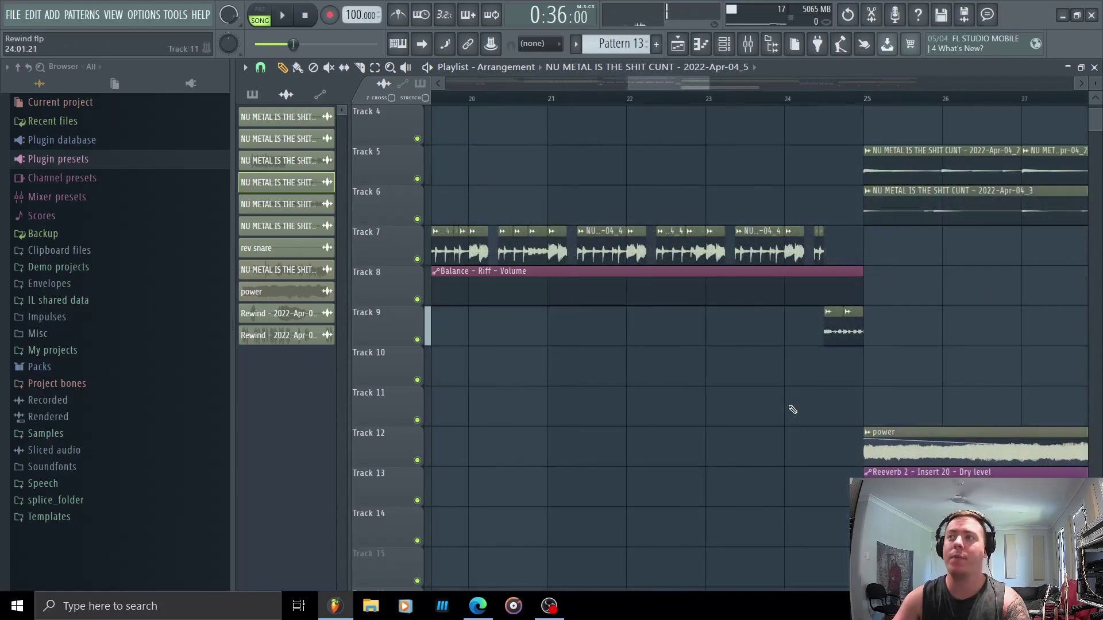
{"action": "left_click", "coordinate": [786, 99]}
{"action": "key", "text": "space"}
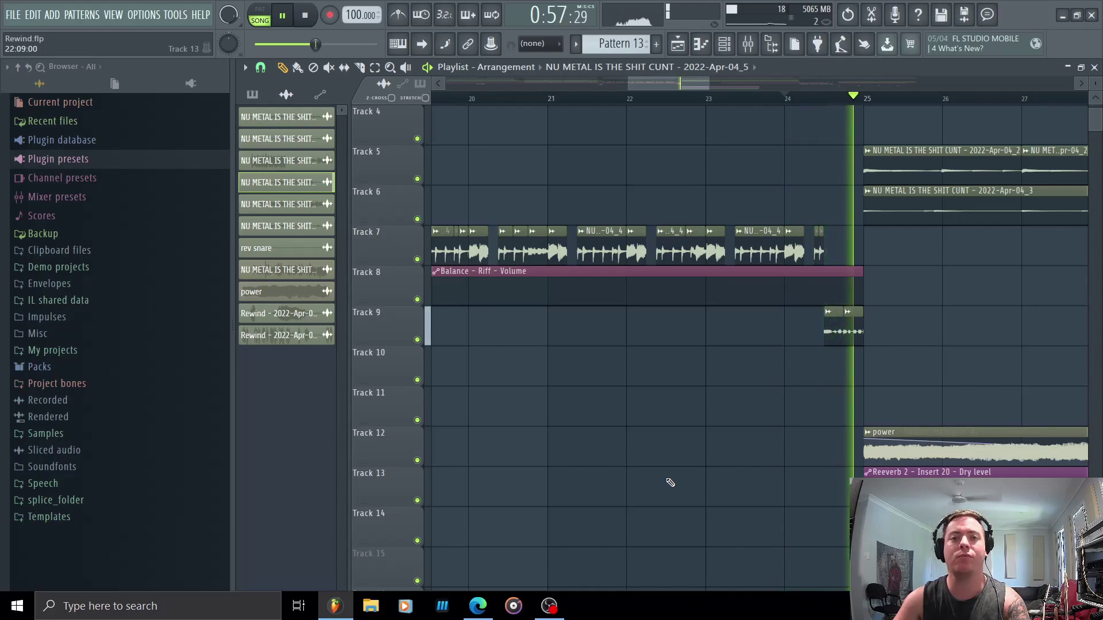
{"action": "scroll", "coordinate": [654, 442], "scroll_direction": "down", "scroll_amount": 5}
{"action": "key", "text": "space"}
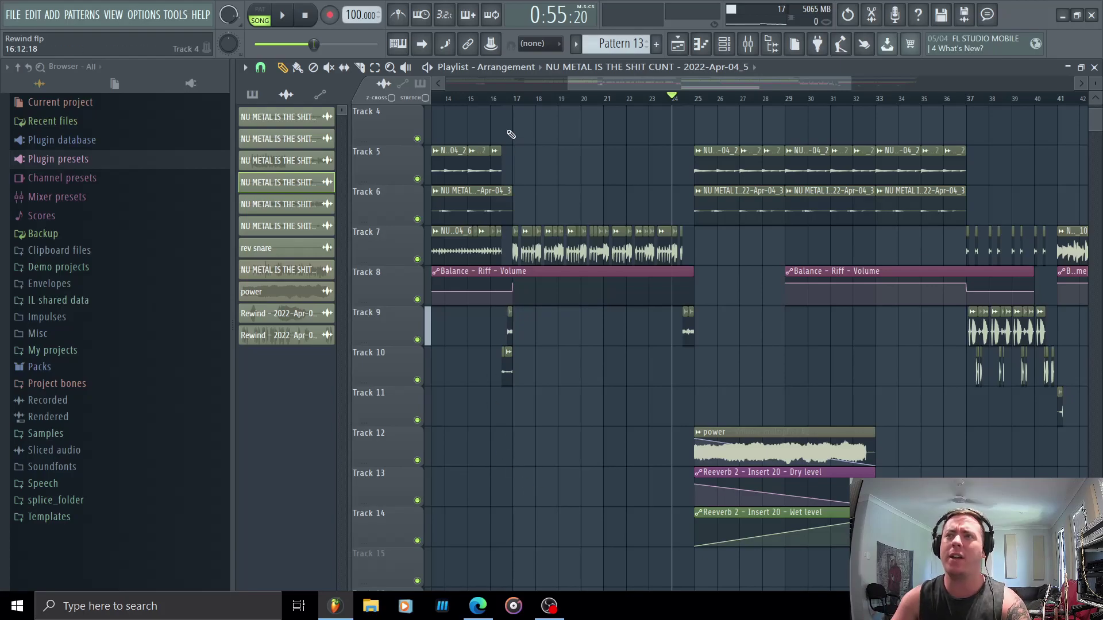
- Solo Track 9 and play its vocal chops from bar 4
{"action": "scroll", "coordinate": [493, 111], "scroll_direction": "down", "scroll_amount": 4}
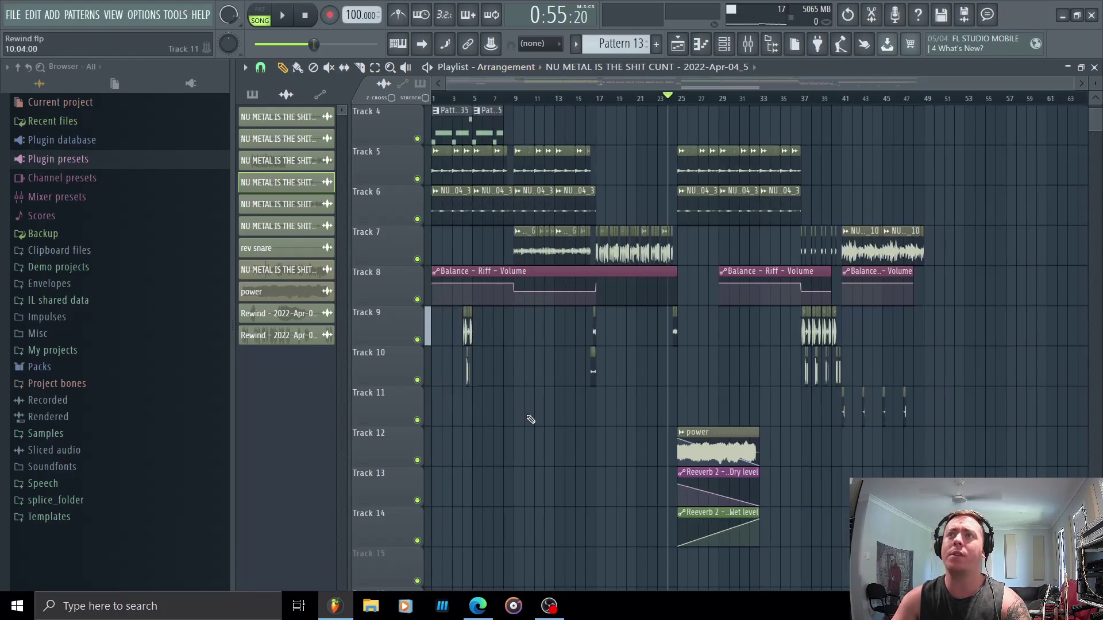
{"action": "scroll", "coordinate": [493, 110], "scroll_direction": "up", "scroll_amount": 4}
{"action": "left_click", "coordinate": [684, 99]}
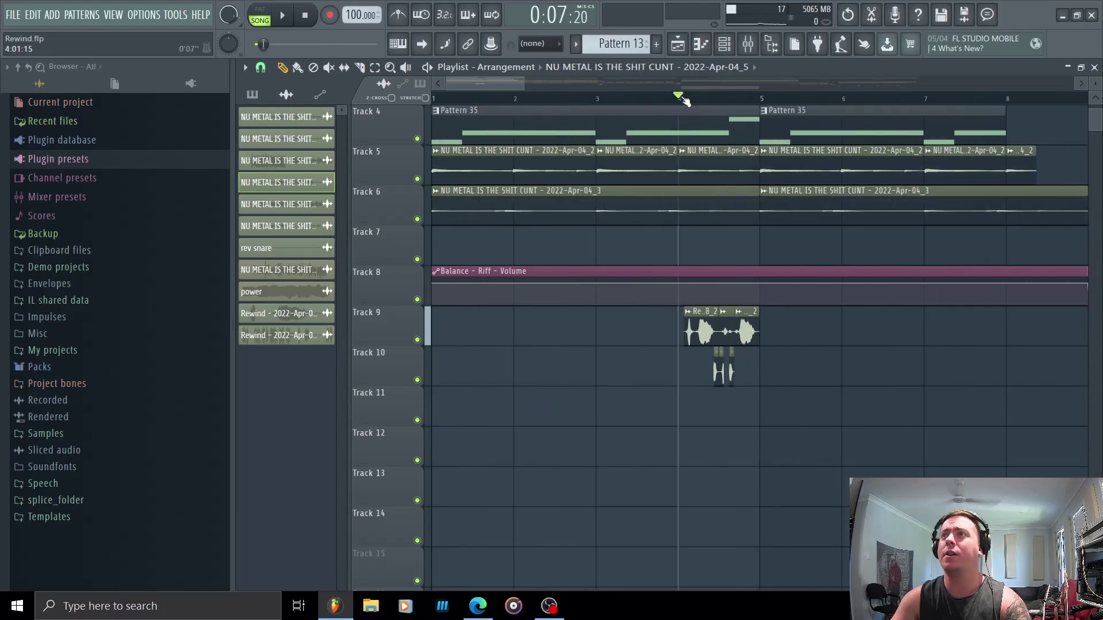
{"action": "left_click", "coordinate": [417, 339], "text": "ctrl"}
{"action": "left_click", "coordinate": [679, 408]}
{"action": "scroll", "coordinate": [666, 411], "scroll_direction": "down", "scroll_amount": 1}
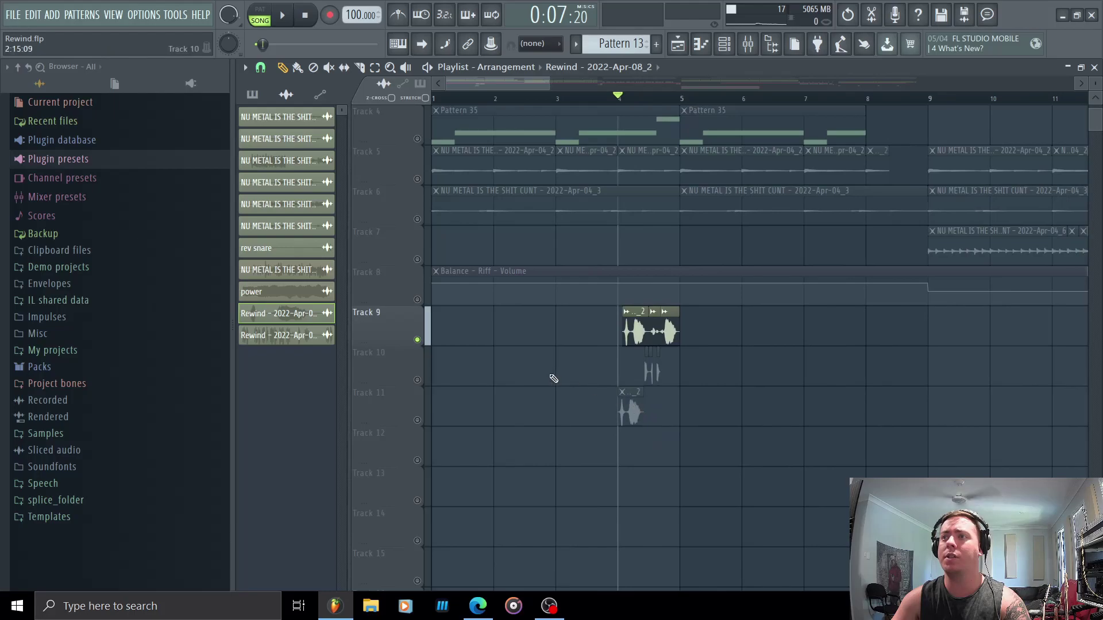
{"action": "right_click", "coordinate": [630, 410]}
{"action": "key", "text": "space"}
{"action": "key", "text": "space"}
- Bypass all effects on the rewind vox mixer track, replay the soloed Track 9 and unsolo it
{"action": "left_click", "coordinate": [748, 44]}
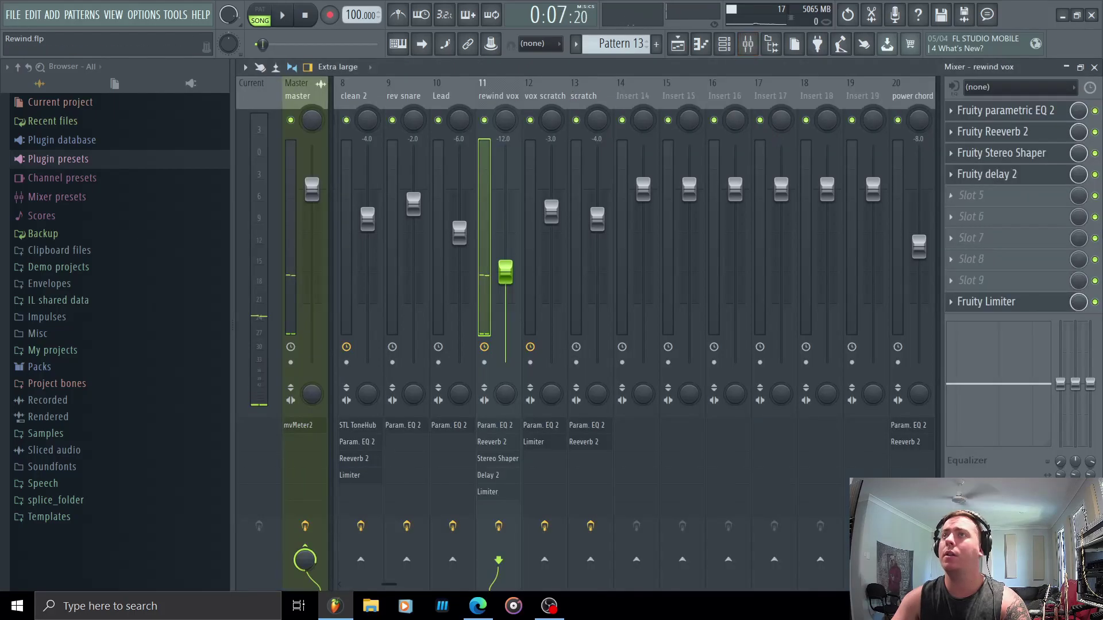
{"action": "left_click", "coordinate": [677, 44]}
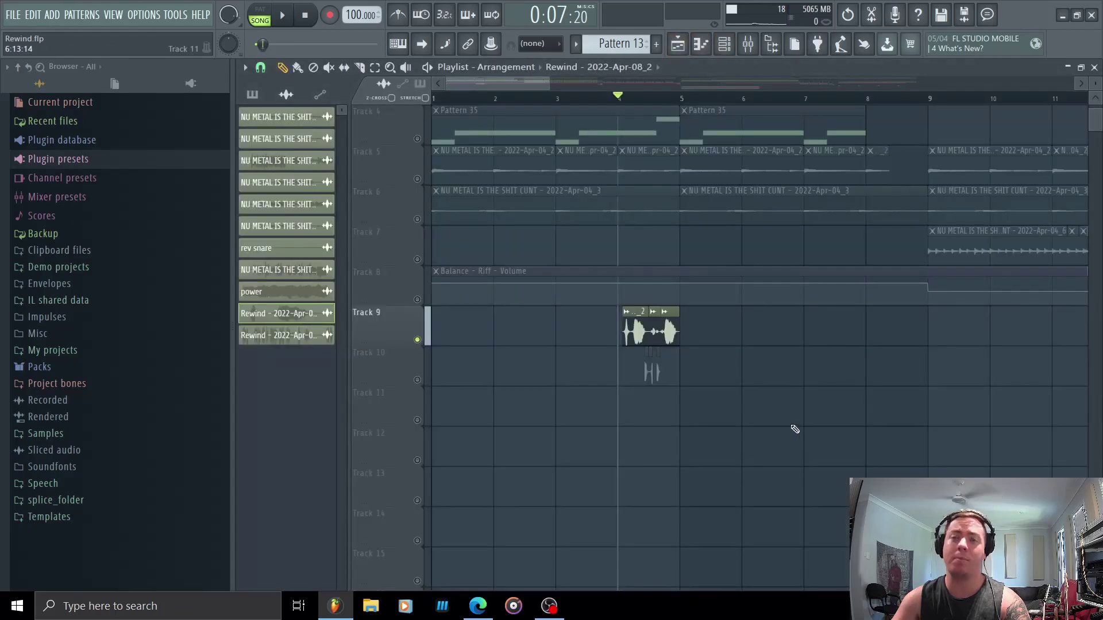
{"action": "key", "text": "space"}
{"action": "key", "text": "space"}
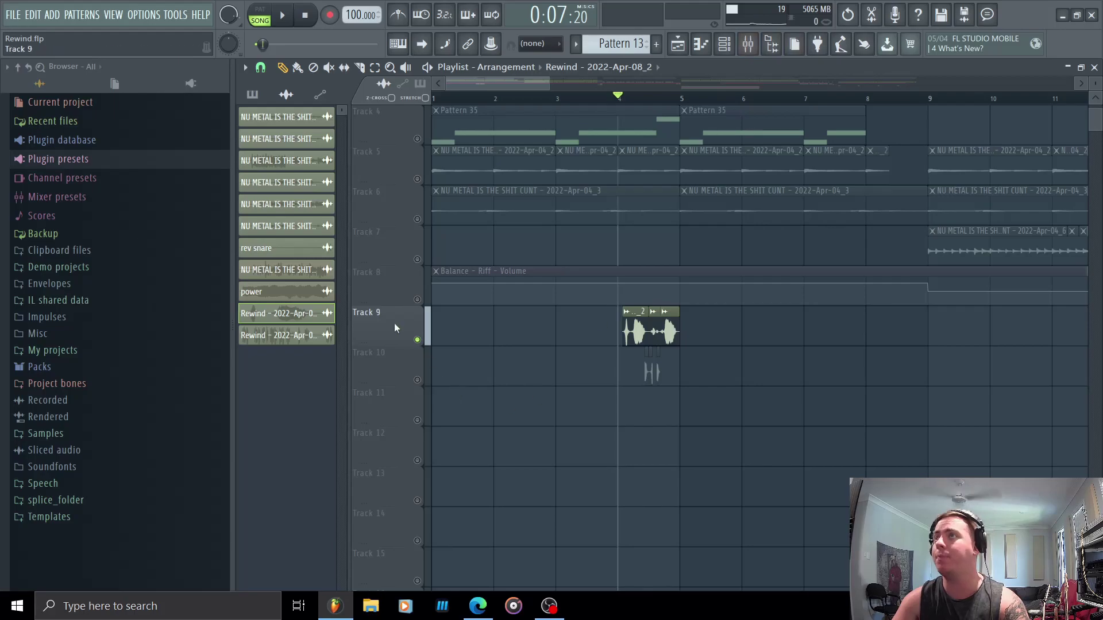
{"action": "right_click", "coordinate": [418, 339]}
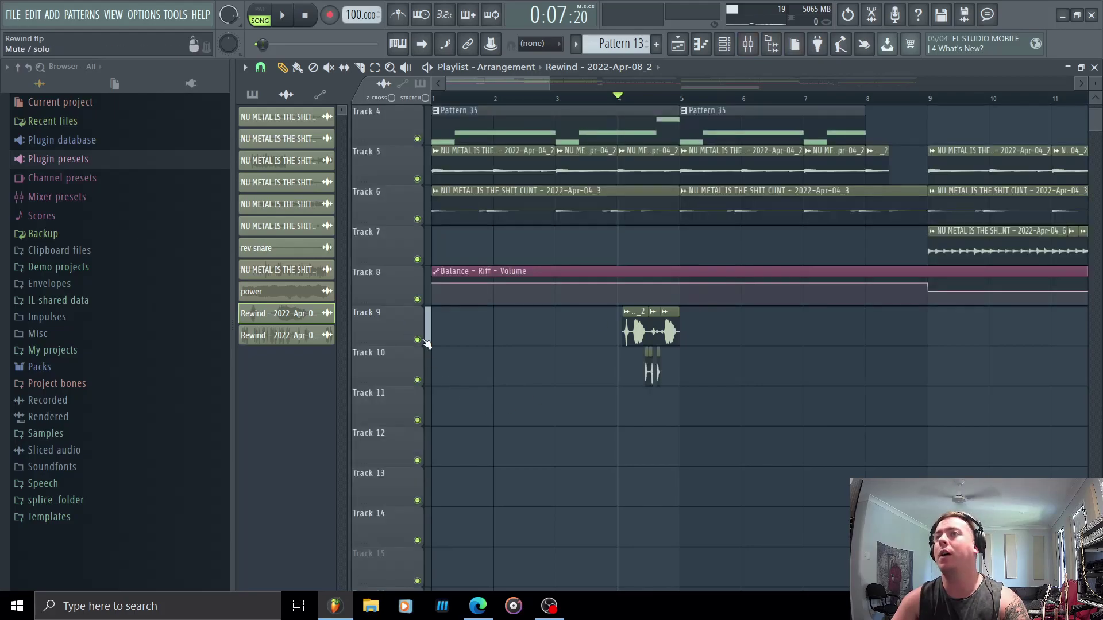
- Load Gross Beat into effect slot 1 of mixer track Insert 16
{"action": "left_click", "coordinate": [747, 44]}
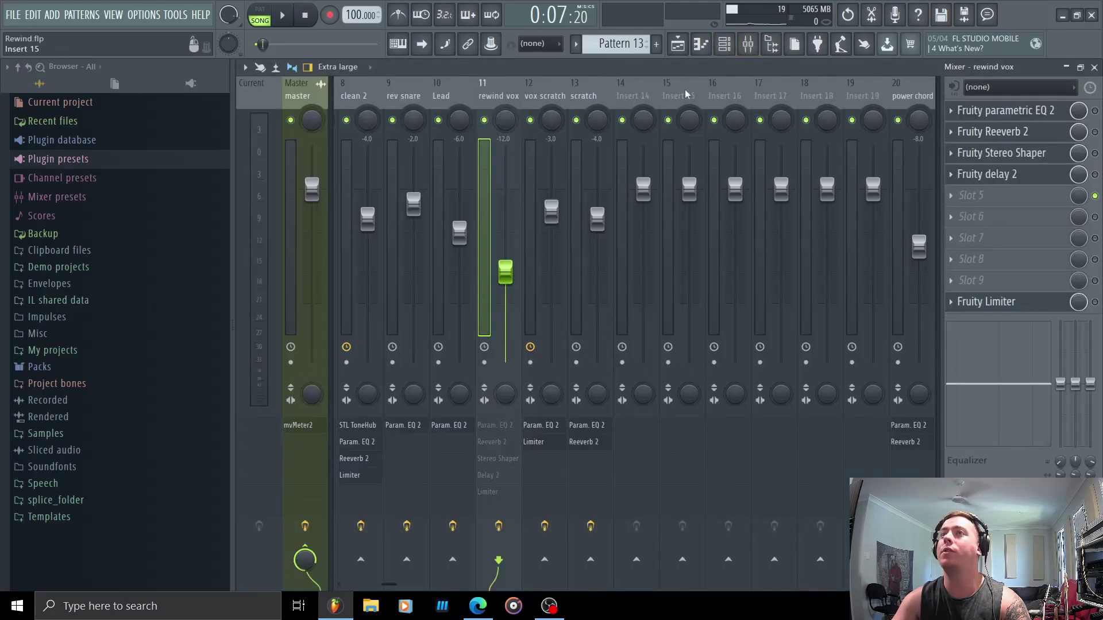
{"action": "left_click", "coordinate": [725, 89]}
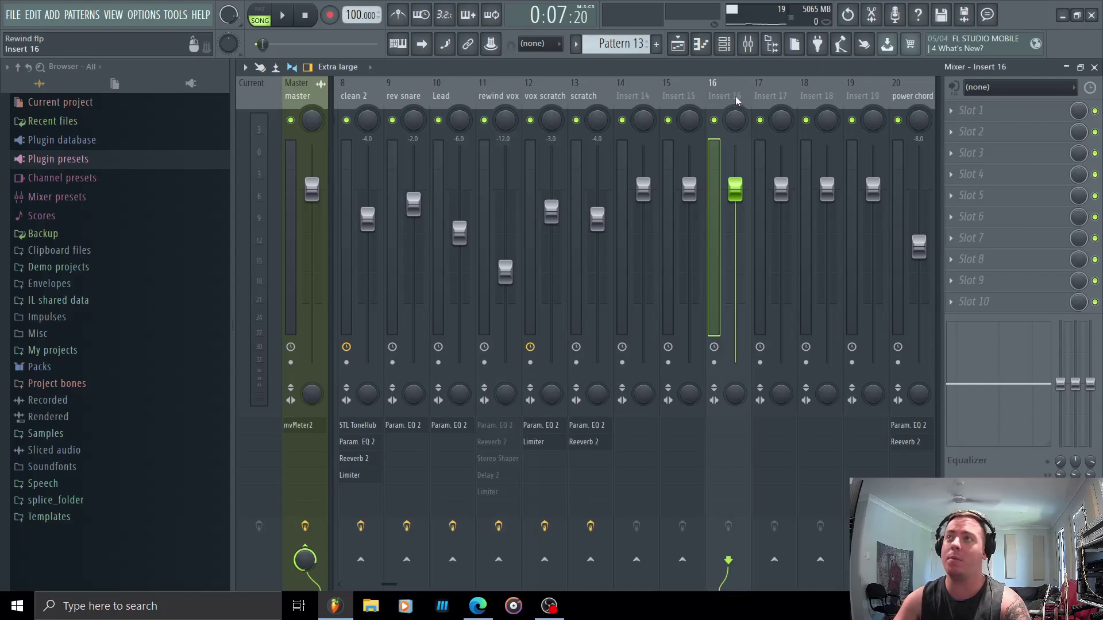
{"action": "left_click", "coordinate": [958, 111]}
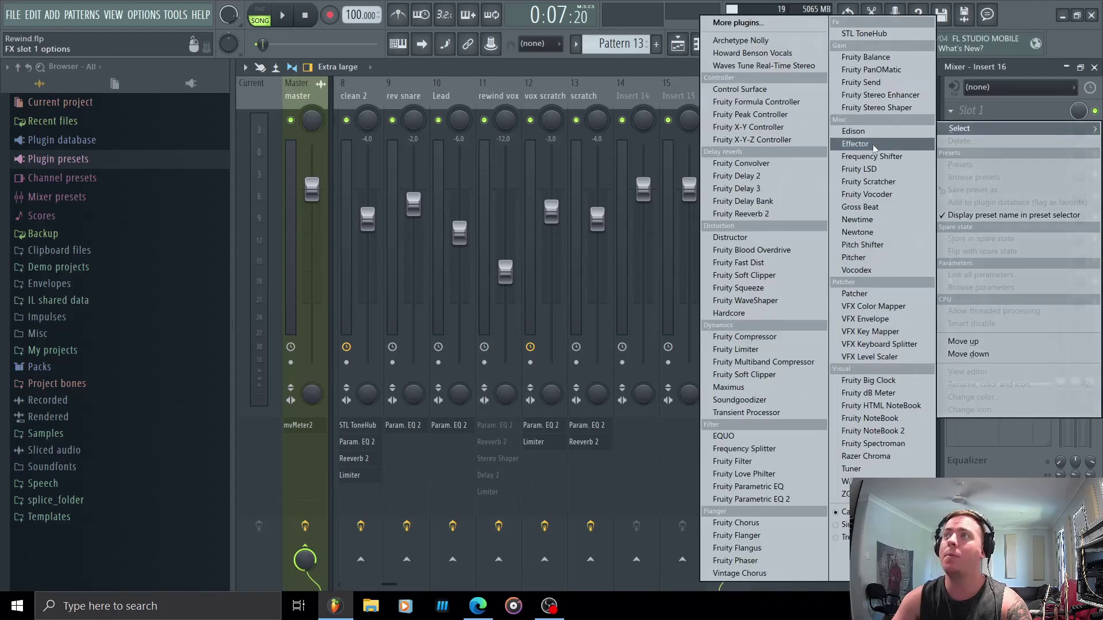
{"action": "left_click", "coordinate": [865, 210]}
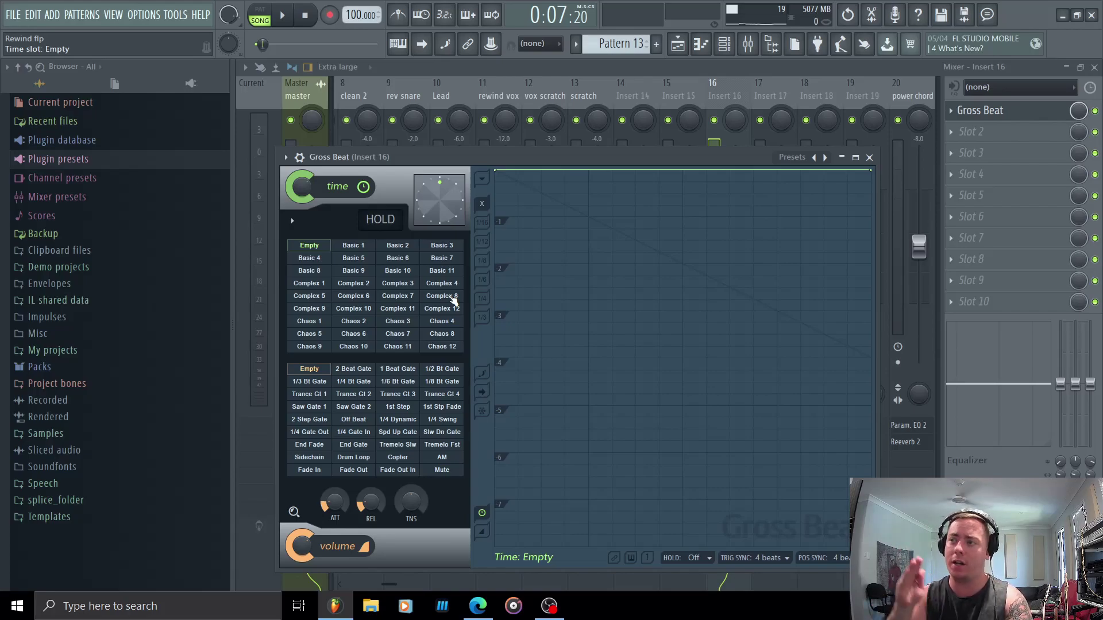
- Browse several Basic and Complex time slots in Gross Beat, ending on the Empty slot
{"action": "left_click", "coordinate": [385, 295]}
{"action": "left_click", "coordinate": [358, 275]}
{"action": "left_click", "coordinate": [393, 270]}
{"action": "left_click", "coordinate": [397, 296]}
{"action": "left_click", "coordinate": [353, 296]}
{"action": "left_click", "coordinate": [306, 246]}
{"action": "left_click_drag", "start_coordinate": [488, 158], "coordinate": [529, 128]}
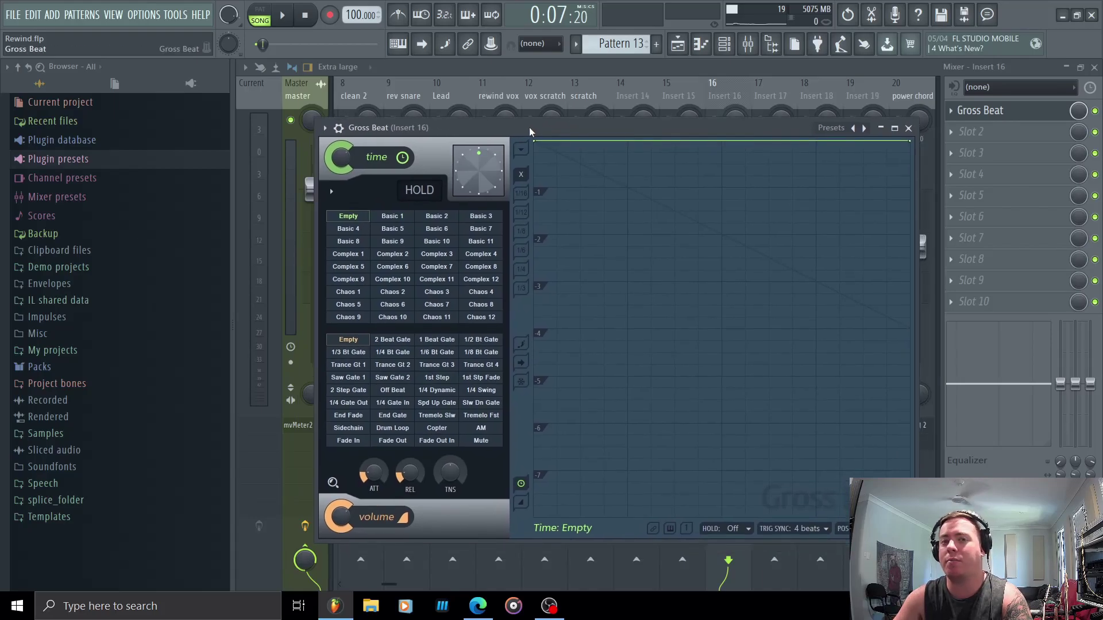
{"action": "left_click_drag", "start_coordinate": [521, 132], "coordinate": [559, 124]}
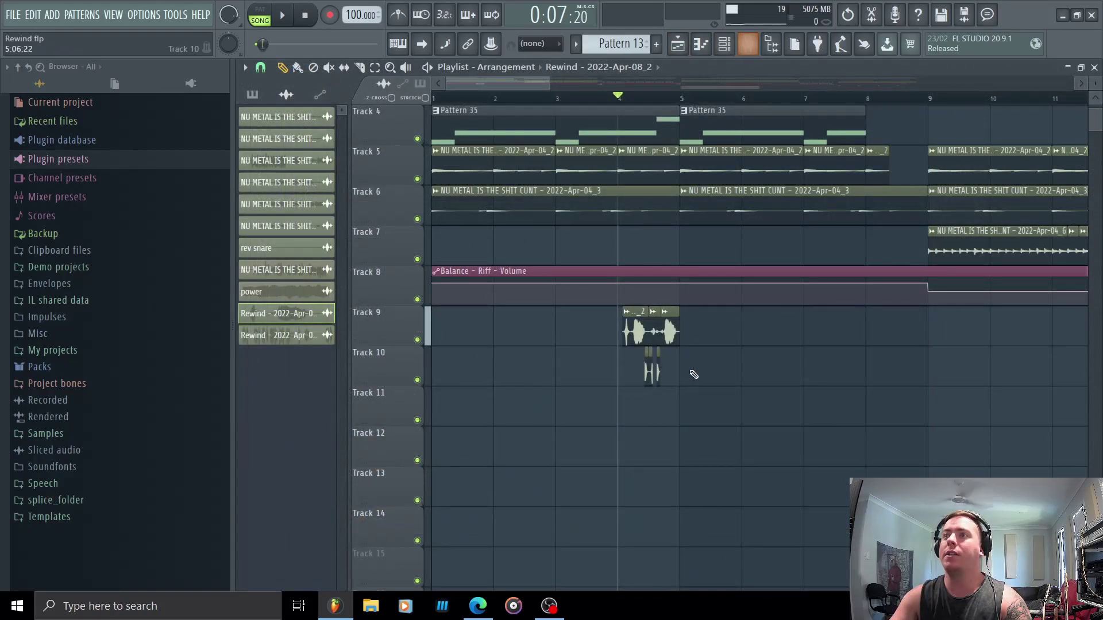
- Place the Rewind vocal clip at bar 4 on a soloed Track 12 and make it a unique clip
{"action": "left_click", "coordinate": [628, 450]}
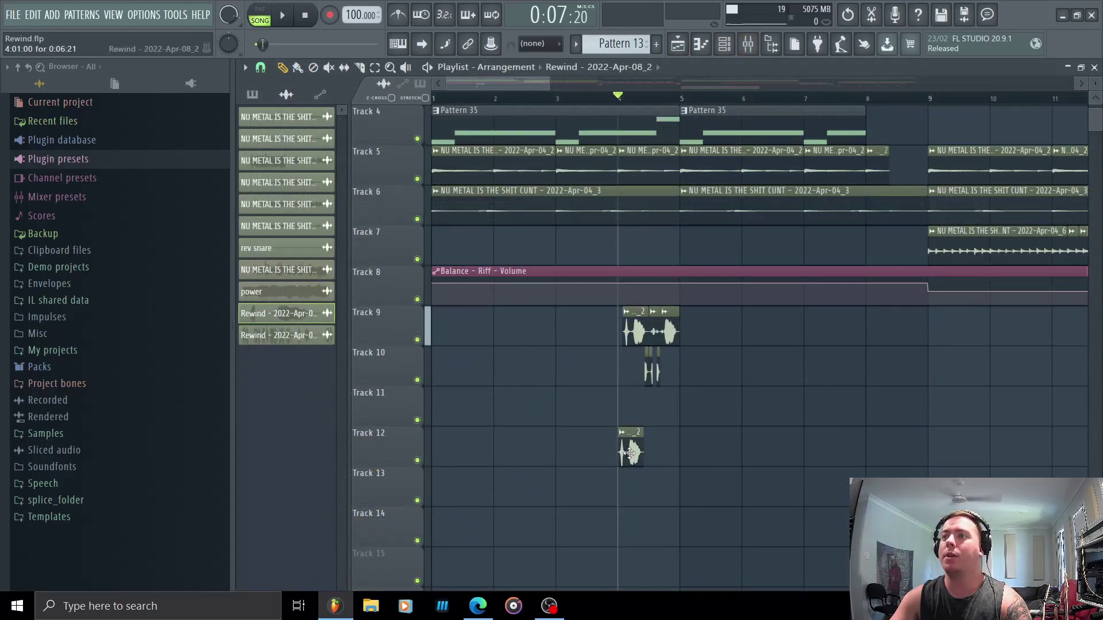
{"action": "left_click", "coordinate": [417, 460], "text": "ctrl"}
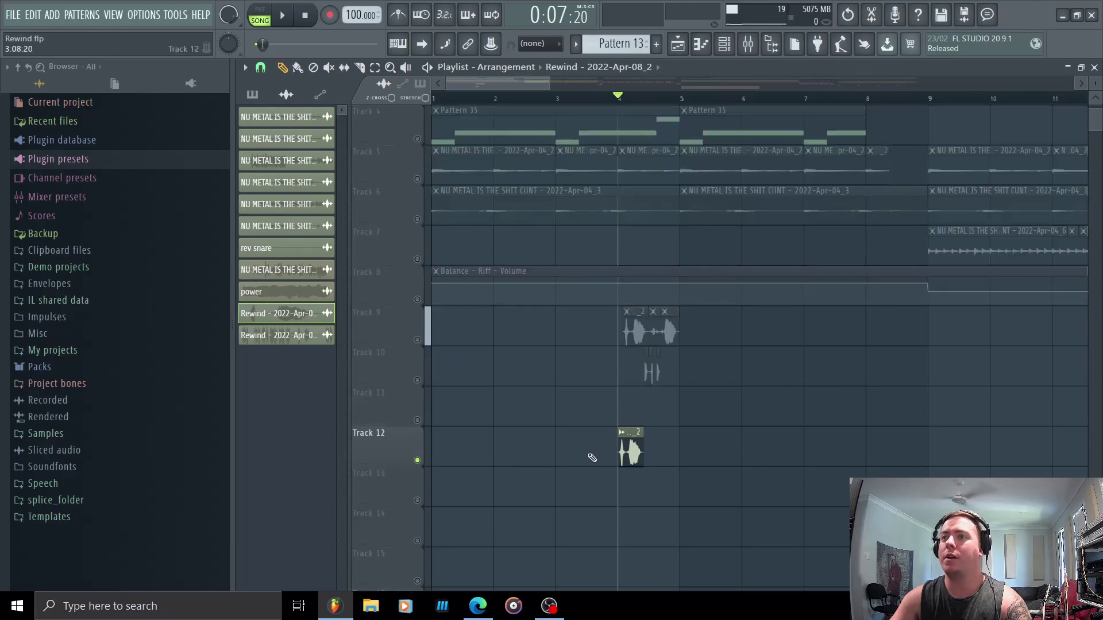
{"action": "left_click", "coordinate": [621, 432]}
{"action": "left_click", "coordinate": [677, 508]}
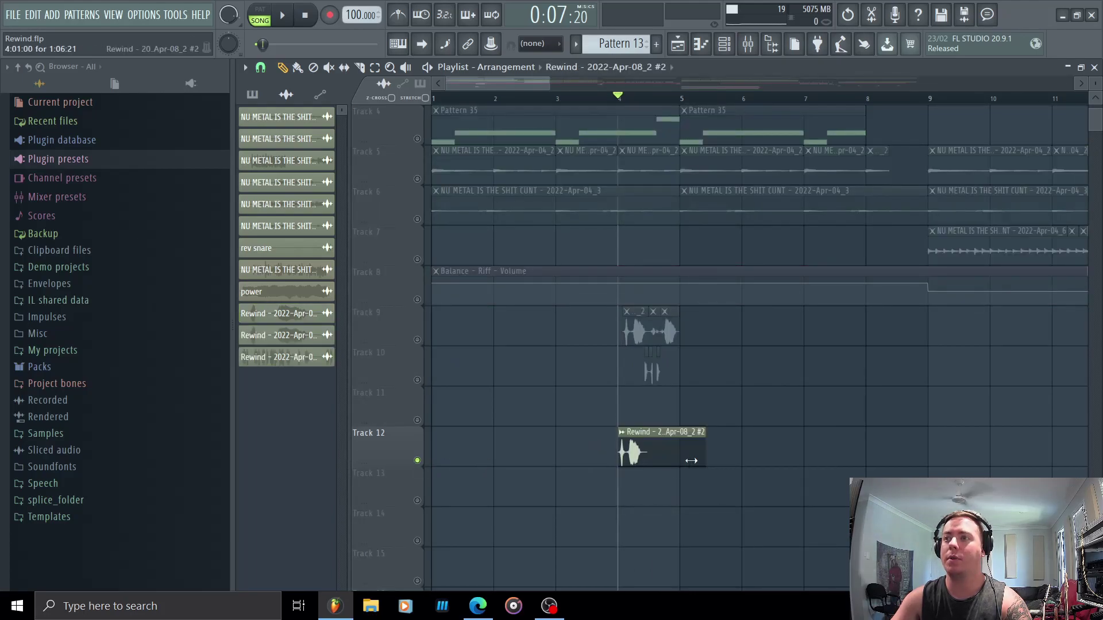
{"action": "key", "text": "space"}
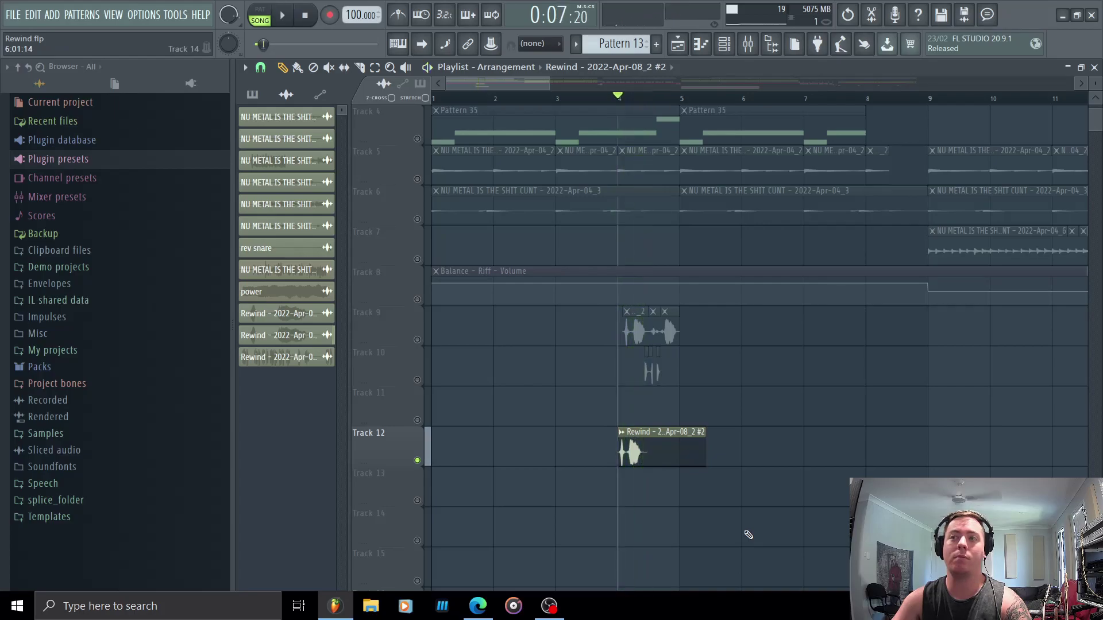
{"action": "key", "text": "space"}
- Route the vocal clip's channel to mixer track 16, which holds Gross Beat
{"action": "left_click", "coordinate": [660, 452]}
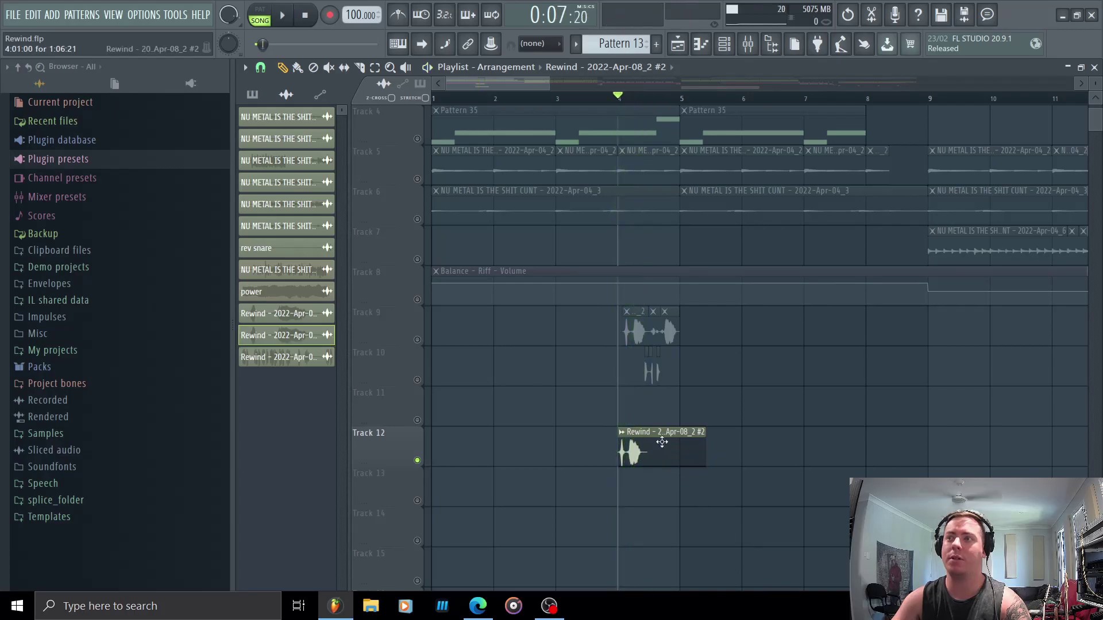
{"action": "double_click", "coordinate": [669, 439]}
{"action": "left_click", "coordinate": [748, 44]}
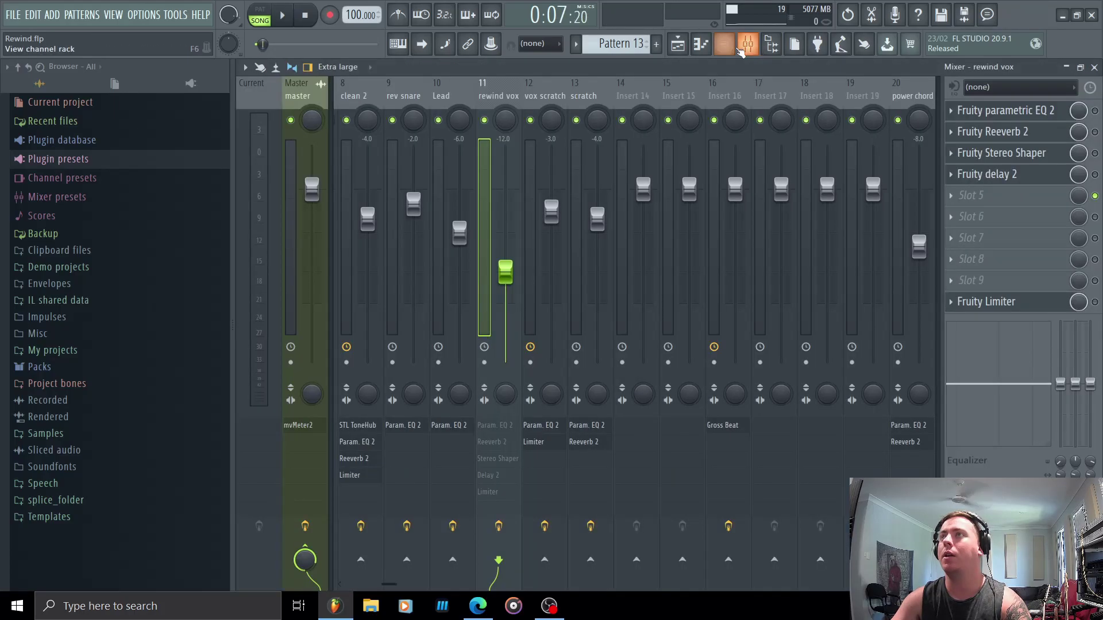
{"action": "left_click", "coordinate": [641, 102]}
{"action": "key", "text": "Right"}
{"action": "key", "text": "Right"}
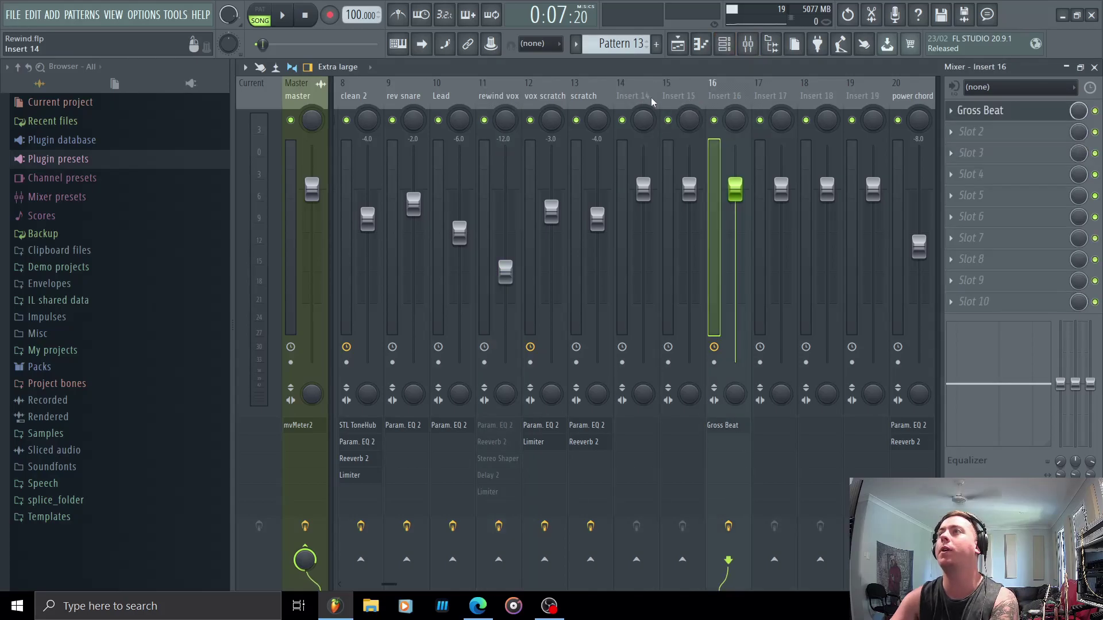
{"action": "left_click", "coordinate": [725, 43]}
{"action": "left_click_drag", "start_coordinate": [430, 393], "coordinate": [430, 370]}
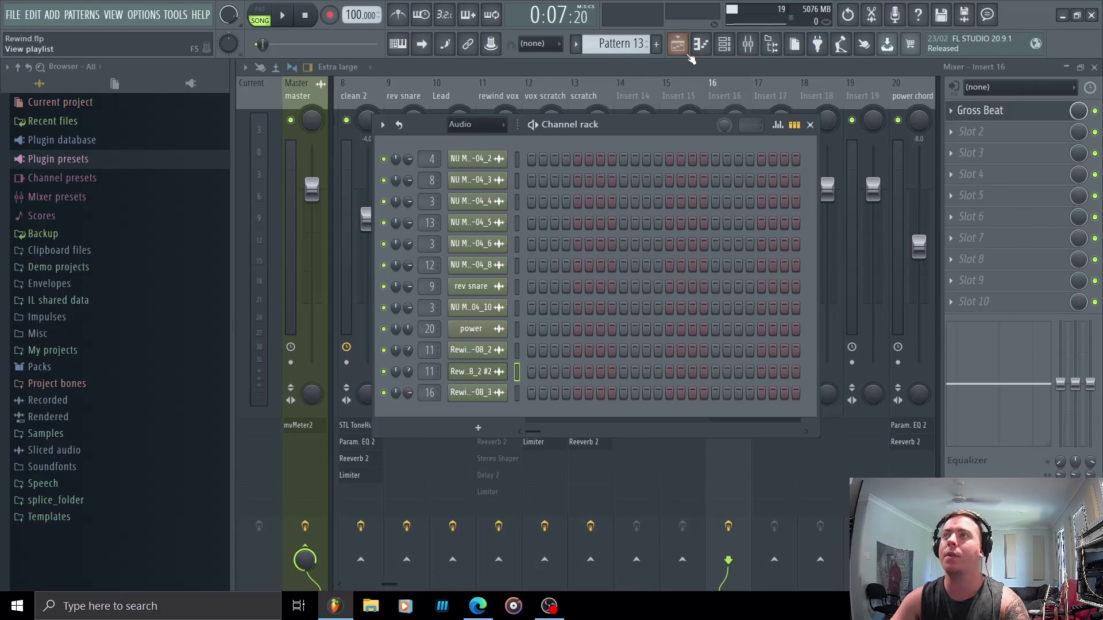
{"action": "left_click", "coordinate": [677, 44]}
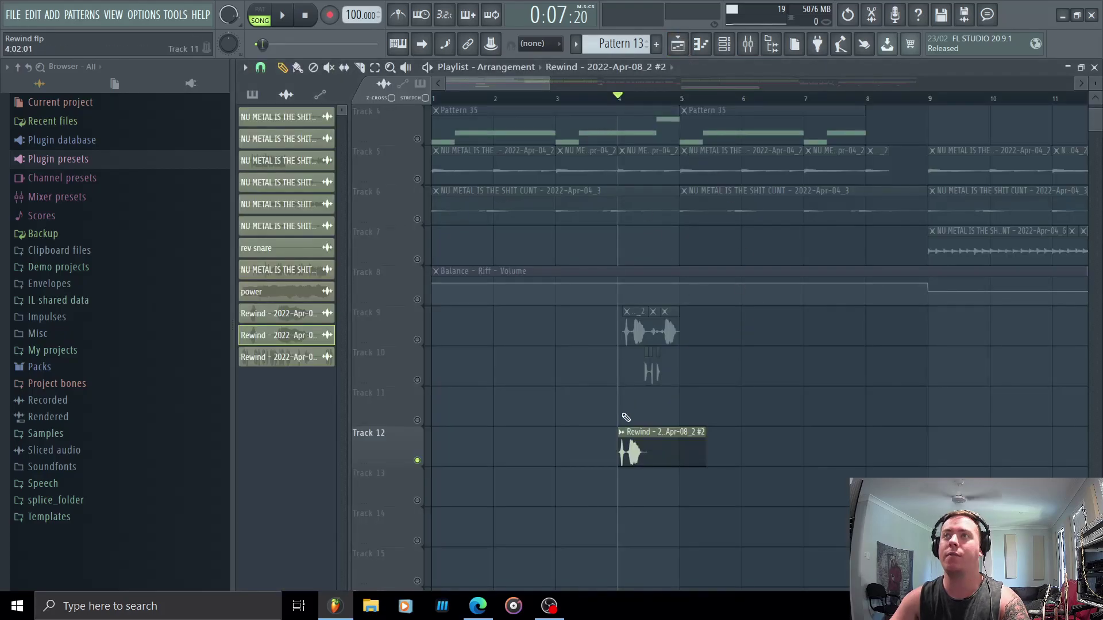
- Trim the empty end of the Track 12 clip and lower the Insert 16 fader to -6.0 dB during playback
{"action": "left_click_drag", "start_coordinate": [701, 443], "coordinate": [638, 443]}
{"action": "key", "text": "F9"}
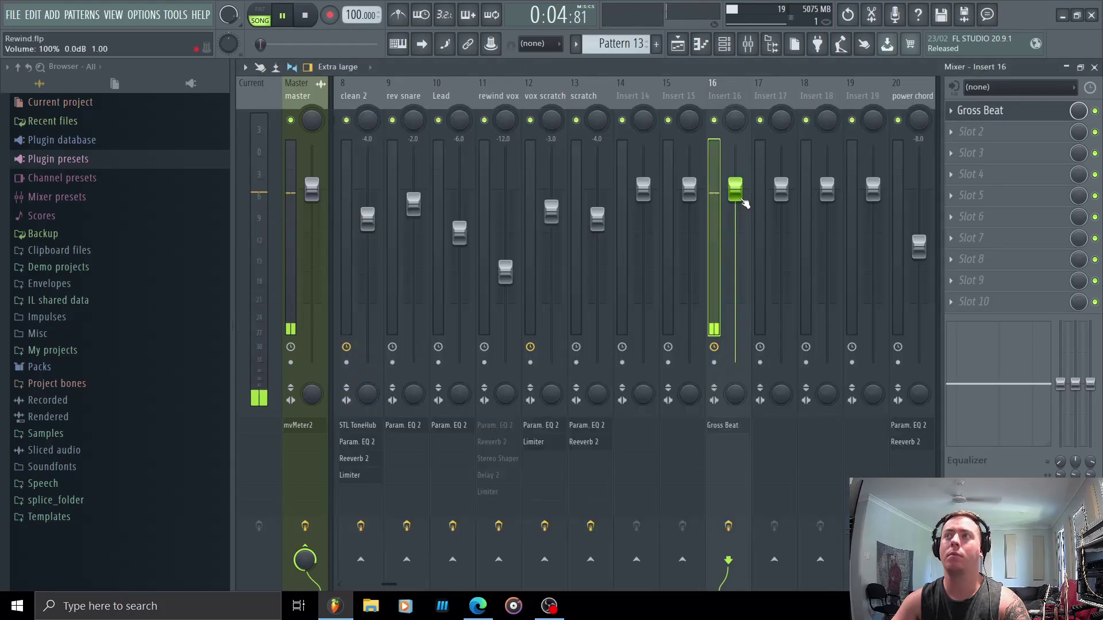
{"action": "left_click_drag", "start_coordinate": [735, 184], "coordinate": [735, 232]}
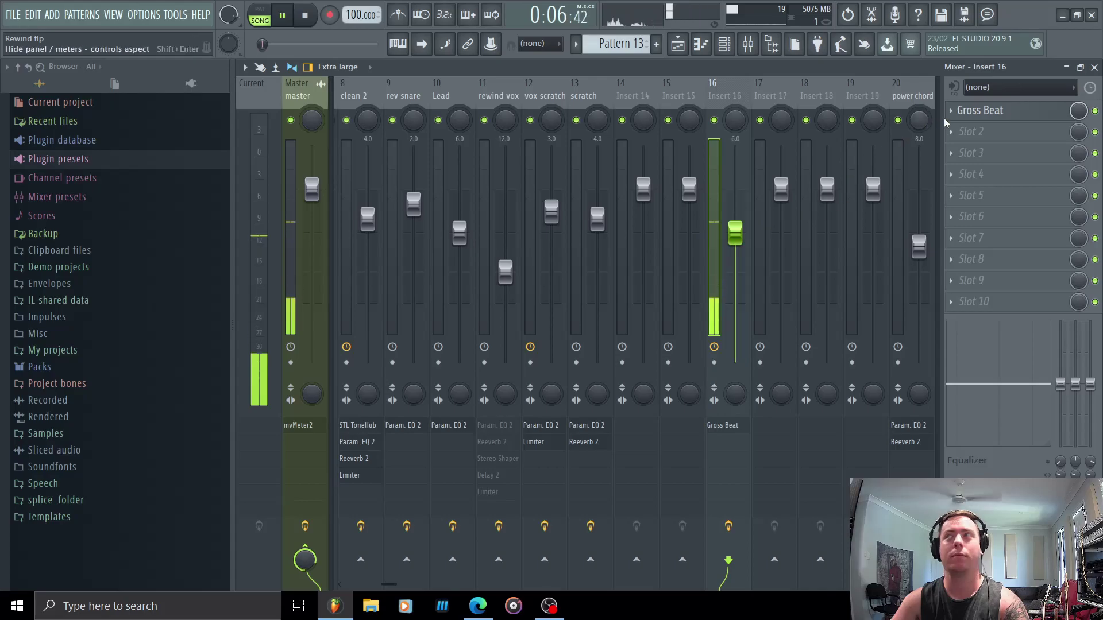
{"action": "left_click", "coordinate": [1010, 112]}
{"action": "left_click", "coordinate": [304, 16]}
{"action": "key", "text": "Escape"}
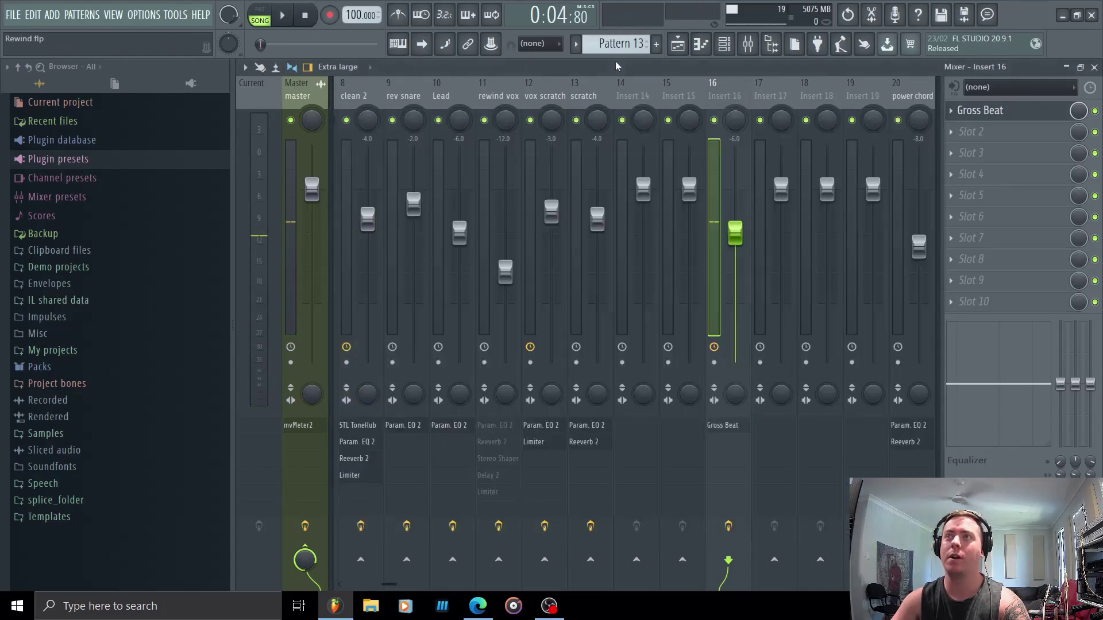
- Load Edison into effect slot 2 of Insert 16 and set its recording mode to Now
{"action": "left_click", "coordinate": [677, 44]}
{"action": "left_click", "coordinate": [676, 45]}
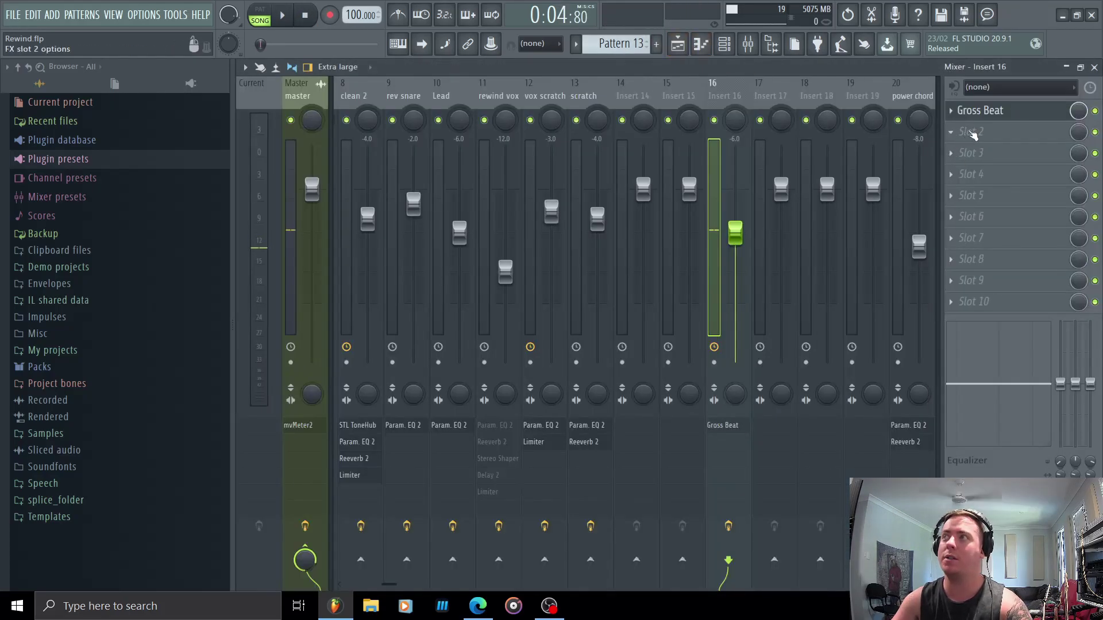
{"action": "left_click", "coordinate": [971, 133]}
{"action": "left_click", "coordinate": [893, 136]}
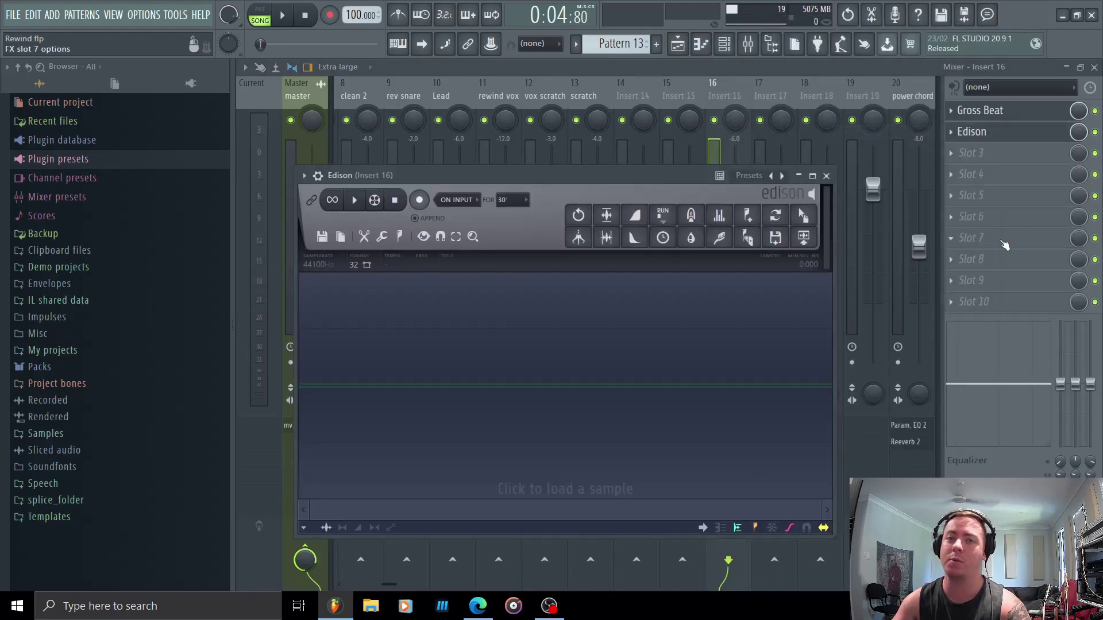
{"action": "left_click", "coordinate": [462, 200]}
{"action": "left_click", "coordinate": [466, 214]}
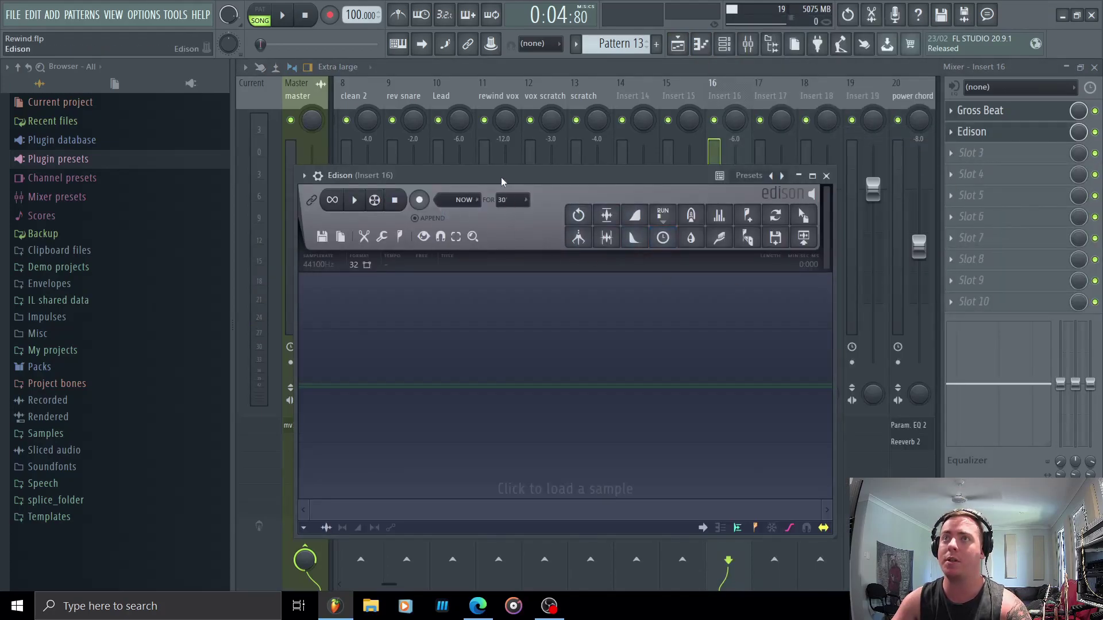
- Record the vocal into Edison on Insert 16 while switching Gross Beat's time scratch patterns during playback, including Scrt Patt 3 and Scrt Patt 5
{"action": "left_click_drag", "start_coordinate": [425, 175], "coordinate": [516, 172]}
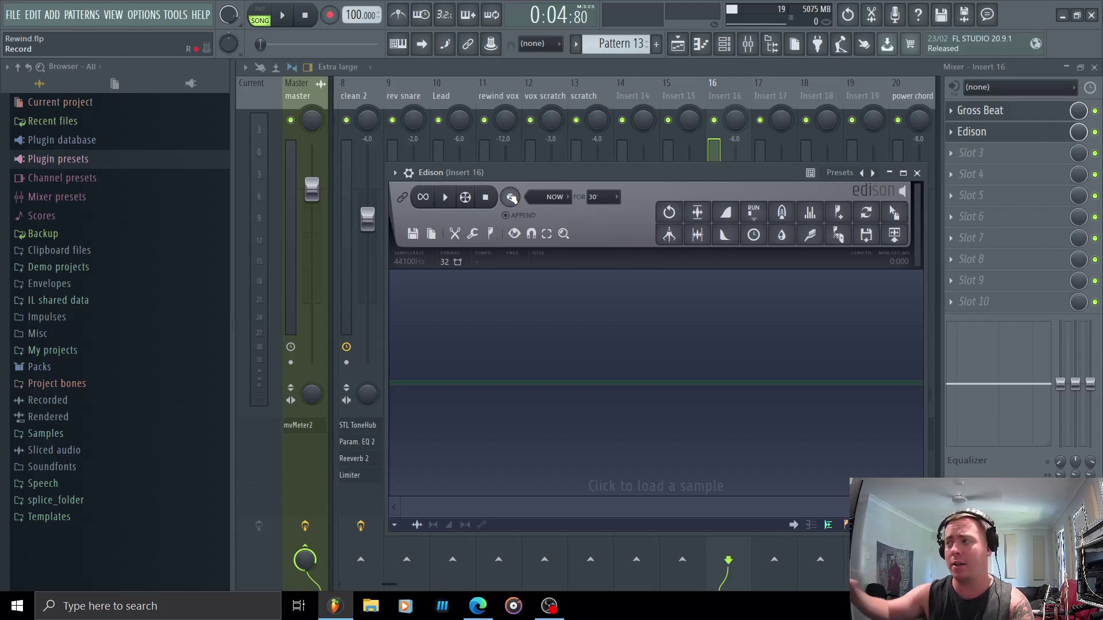
{"action": "left_click", "coordinate": [988, 132]}
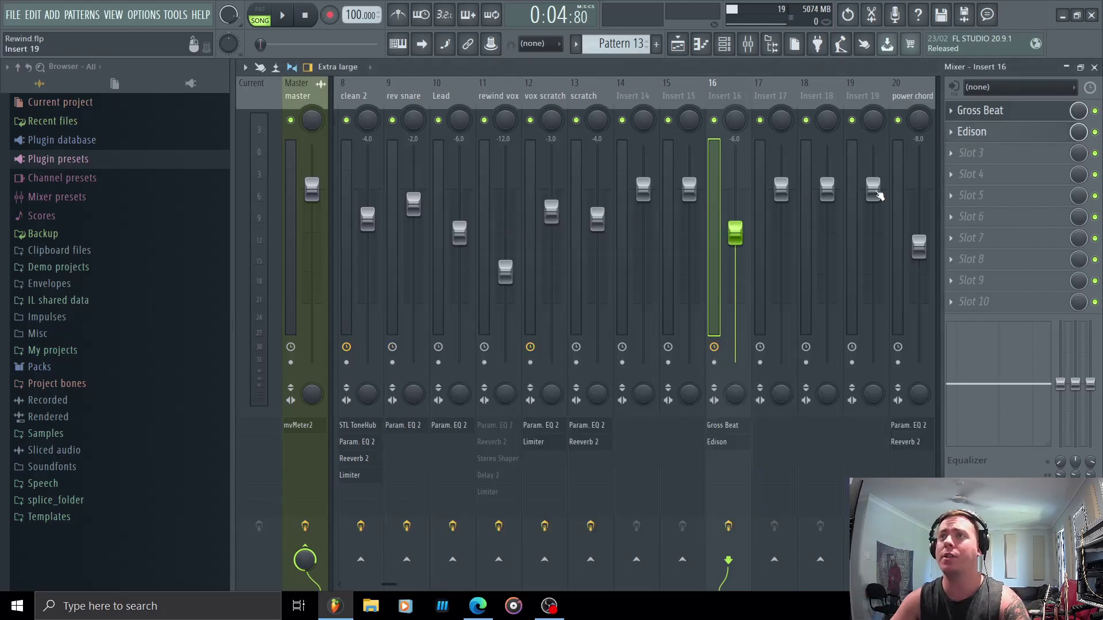
{"action": "left_click", "coordinate": [985, 133]}
{"action": "left_click", "coordinate": [979, 110]}
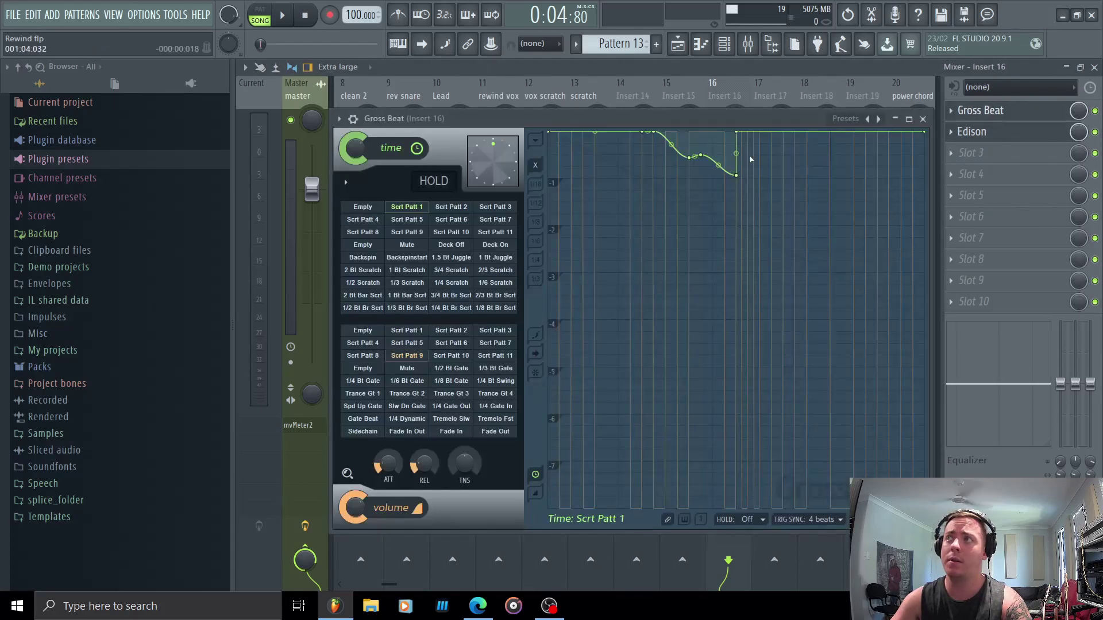
{"action": "left_click", "coordinate": [285, 17]}
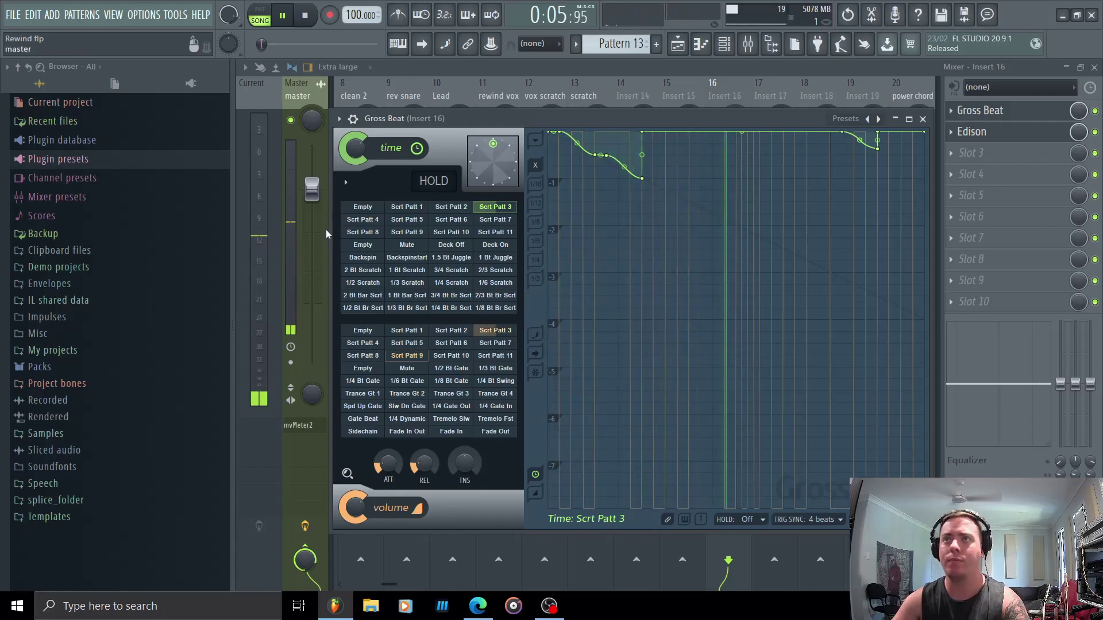
{"action": "left_click", "coordinate": [362, 231]}
{"action": "left_click", "coordinate": [405, 218]}
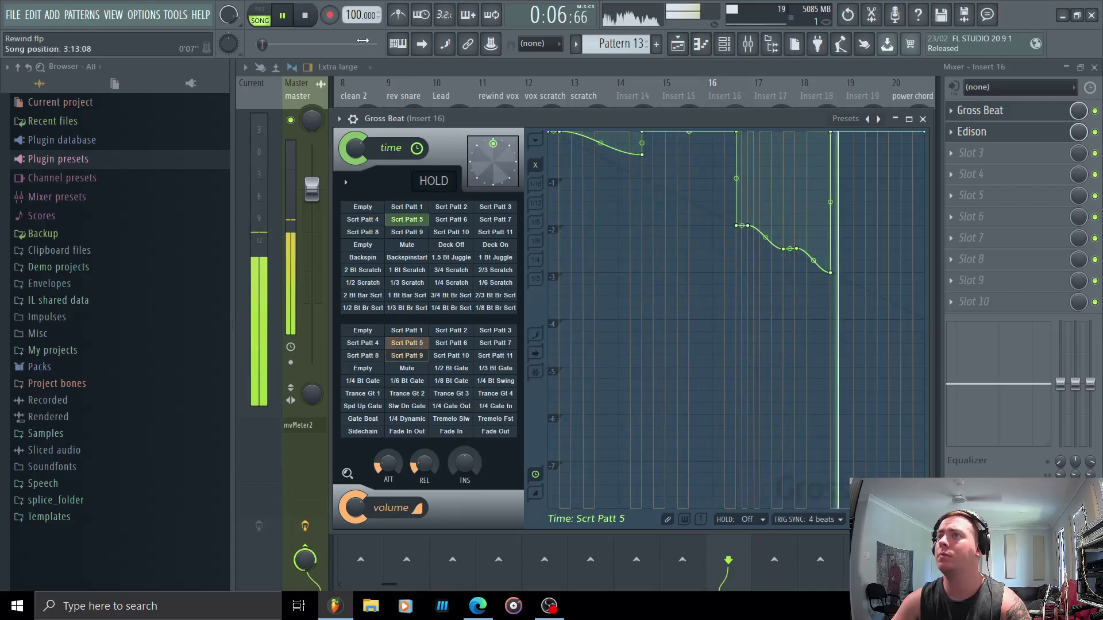
{"action": "key", "text": "space"}
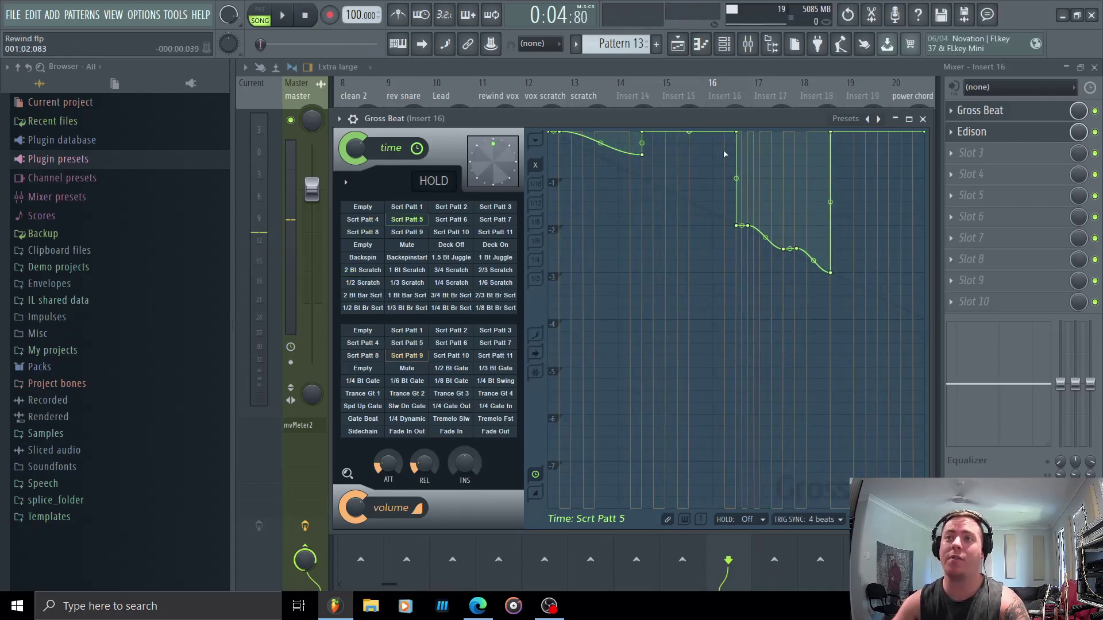
- Send the finished Edison recording to the playlist as an audio clip and start a new empty sample in Edison
{"action": "left_click", "coordinate": [976, 132]}
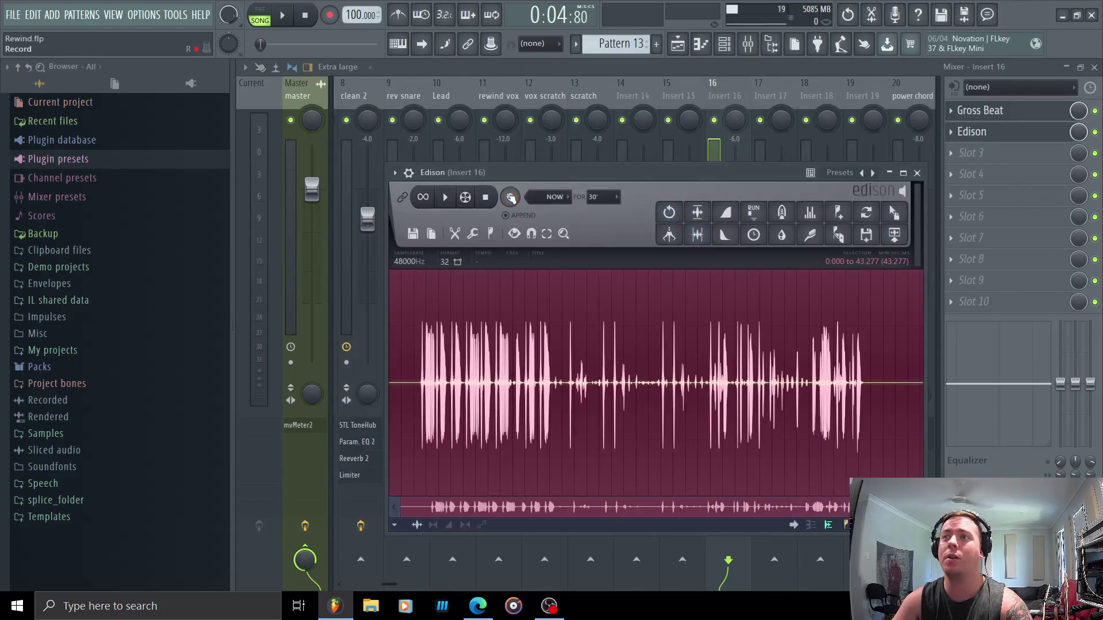
{"action": "left_click", "coordinate": [897, 236]}
{"action": "left_click", "coordinate": [413, 234]}
{"action": "left_click", "coordinate": [431, 240]}
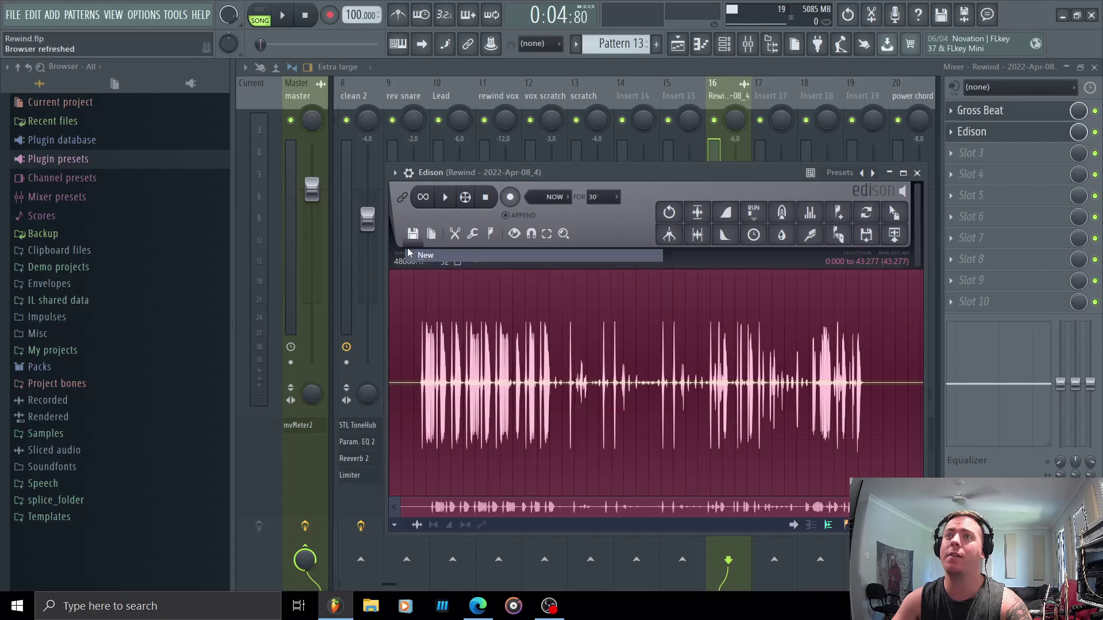
- Reset mixer track 16 to its default state, removing Gross Beat and Edison
{"action": "right_click", "coordinate": [747, 92]}
{"action": "left_click", "coordinate": [829, 176]}
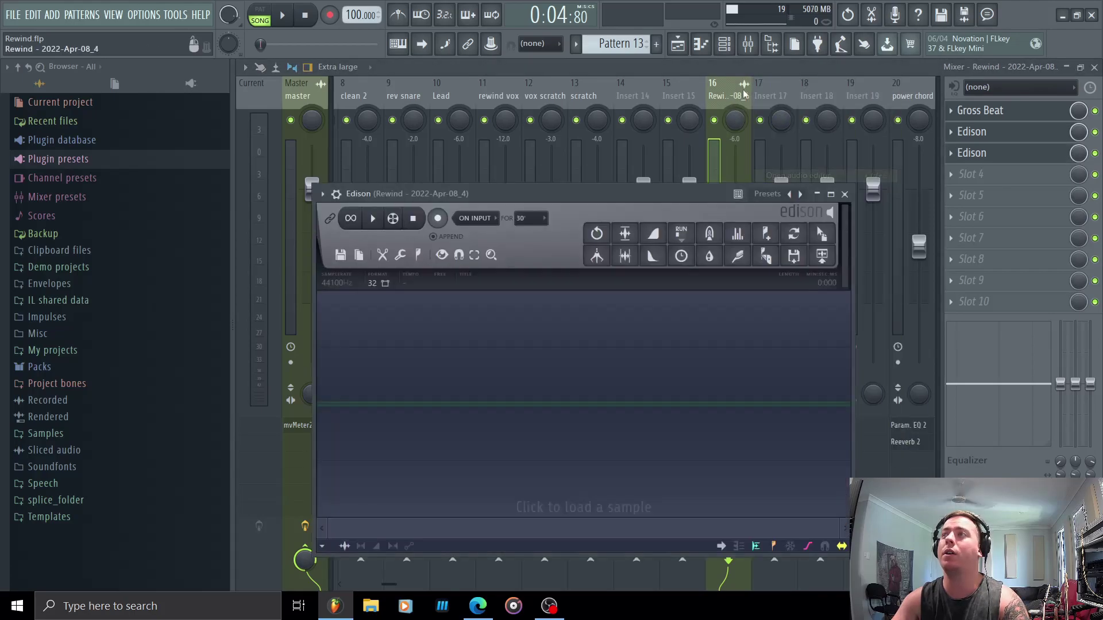
{"action": "right_click", "coordinate": [747, 92]}
{"action": "mouse_move", "coordinate": [801, 164]}
{"action": "left_click", "coordinate": [925, 250]}
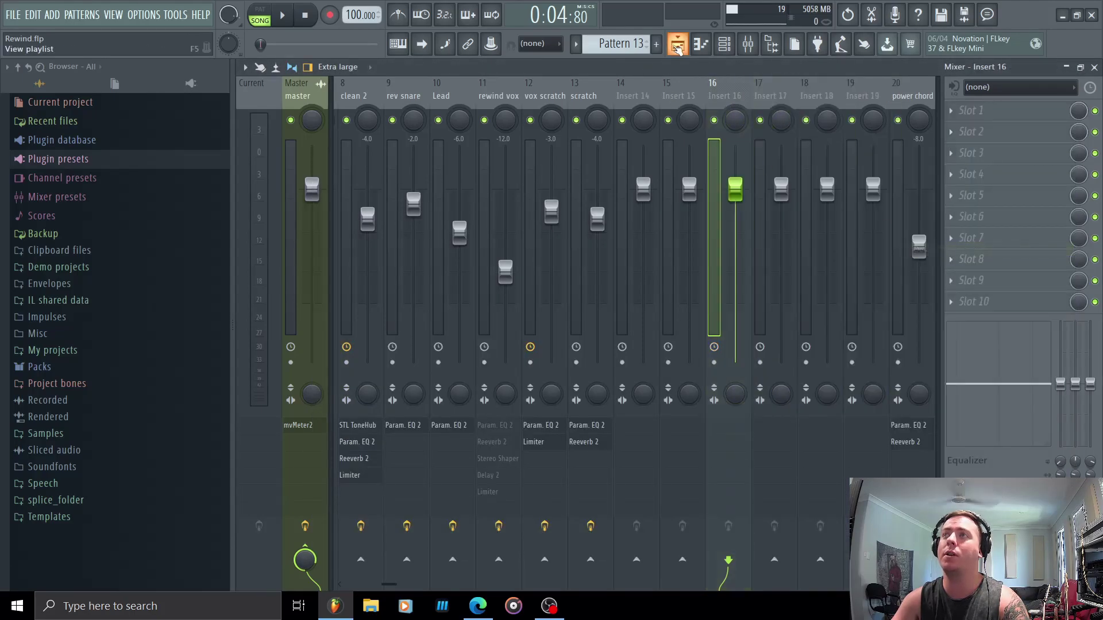
- Move the recorded scratch clip up to playlist Track 13, solo that track and play it from bar 3
{"action": "key", "text": "F5"}
{"action": "scroll", "coordinate": [629, 380], "scroll_direction": "down", "scroll_amount": 4, "text": "ctrl"}
{"action": "scroll", "coordinate": [541, 456], "scroll_direction": "up", "scroll_amount": 3}
{"action": "left_click_drag", "start_coordinate": [510, 617], "coordinate": [507, 348]}
{"action": "right_click", "coordinate": [418, 358]}
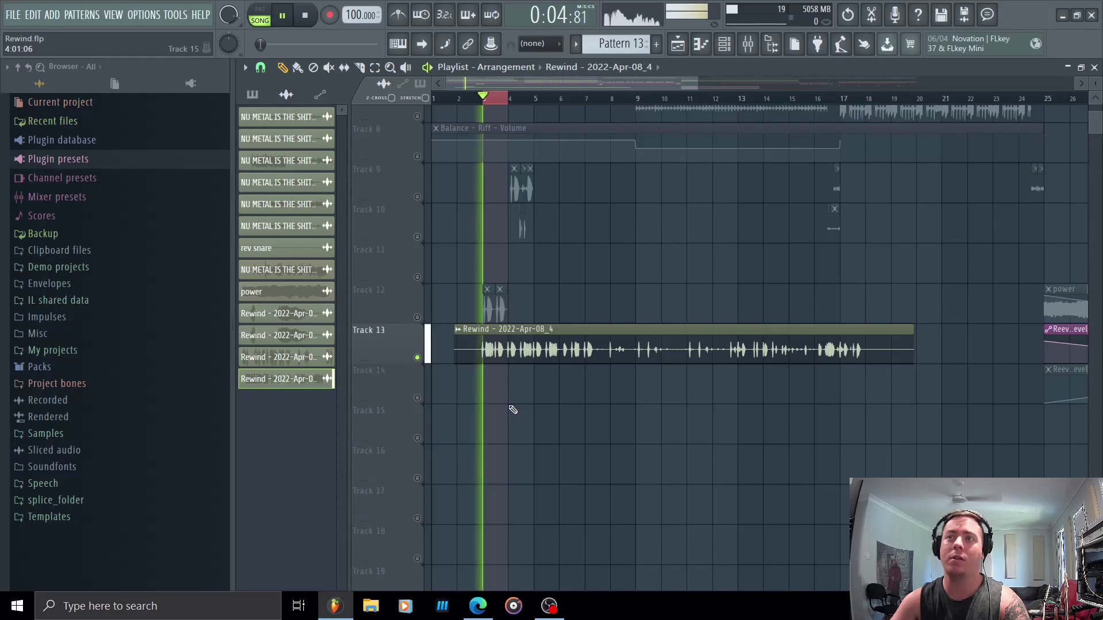
{"action": "scroll", "coordinate": [513, 409], "scroll_direction": "up", "scroll_amount": 5, "text": "ctrl"}
{"action": "key", "text": "space"}
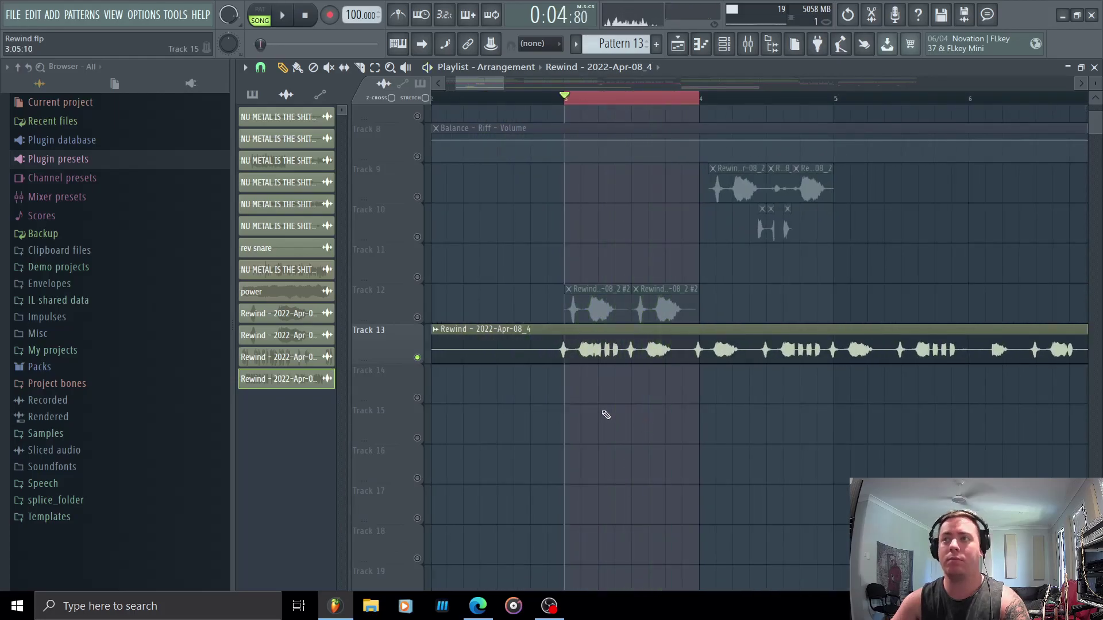
- Slice the Track 13 recording around the scratch phrase in bar 3 and delete the long pieces before and after it
{"action": "scroll", "coordinate": [567, 375], "scroll_direction": "down", "scroll_amount": 5, "text": "ctrl"}
{"action": "scroll", "coordinate": [600, 327], "scroll_direction": "up", "scroll_amount": 6, "text": "ctrl"}
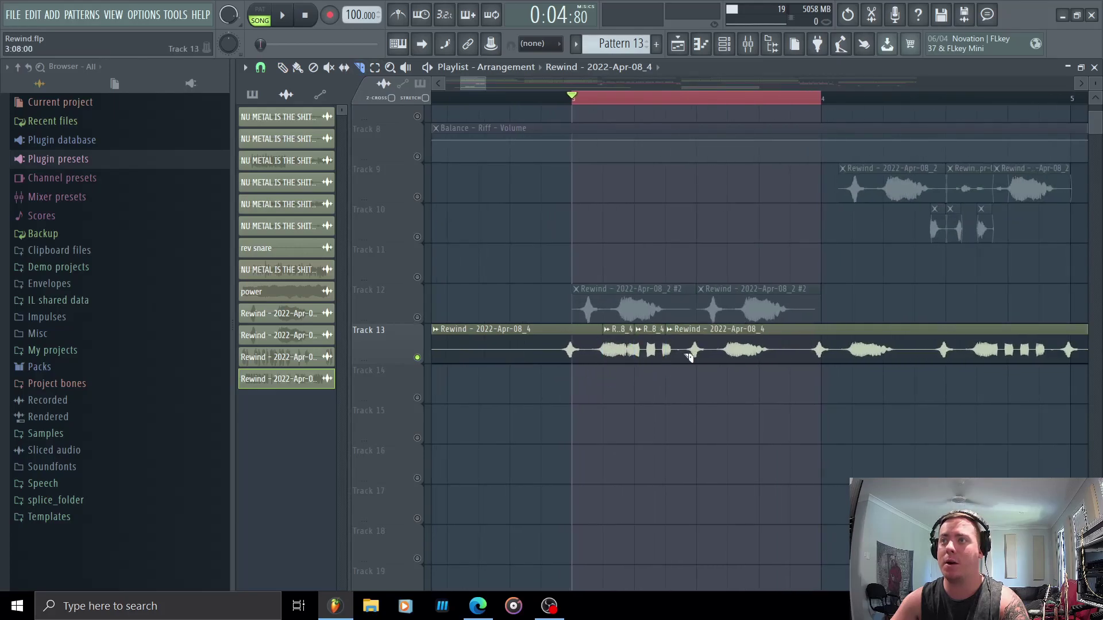
{"action": "right_click", "coordinate": [494, 347]}
{"action": "right_click", "coordinate": [747, 348]}
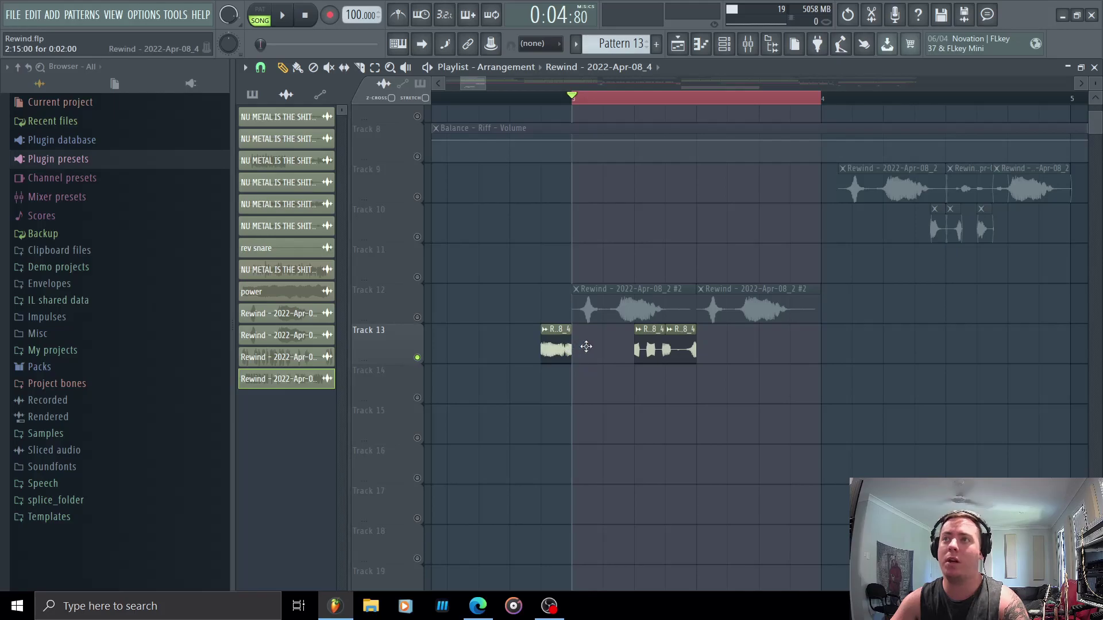
- Delete the remaining Track 13 slices and both Rewind vocal clips on Track 12
{"action": "right_click", "coordinate": [579, 346]}
{"action": "right_click", "coordinate": [665, 348]}
{"action": "right_click", "coordinate": [759, 314]}
{"action": "right_click", "coordinate": [632, 310]}
- Listen to the arranged scratch clips on soloed Tracks 9 and 10 within the bar 4 selection
{"action": "scroll", "coordinate": [829, 324], "scroll_direction": "down", "scroll_amount": 1, "text": "ctrl"}
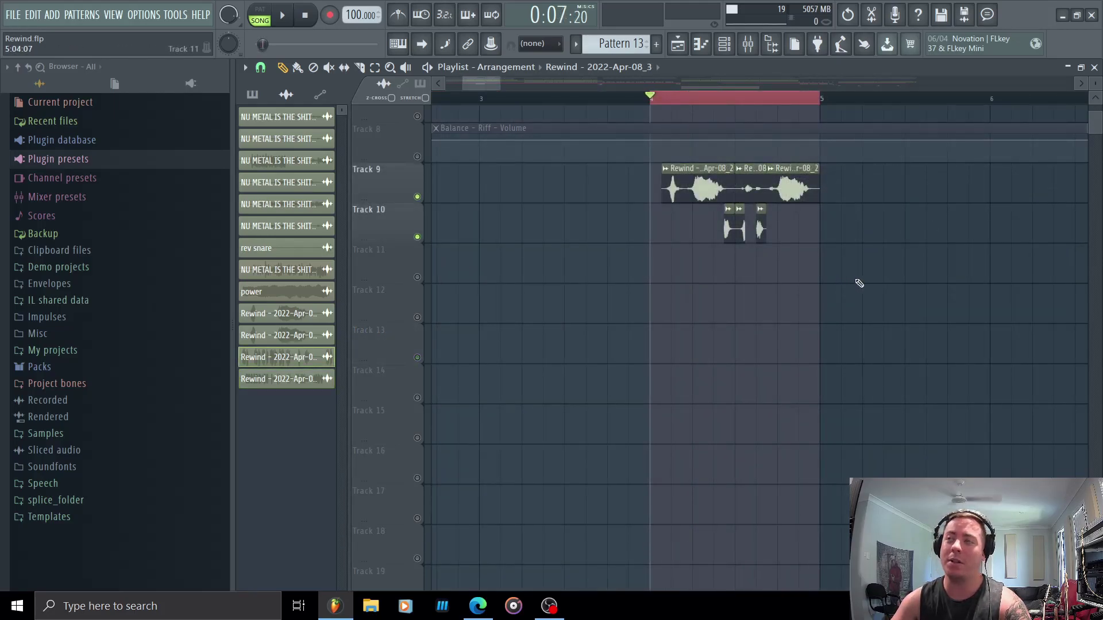
{"action": "key", "text": "space"}
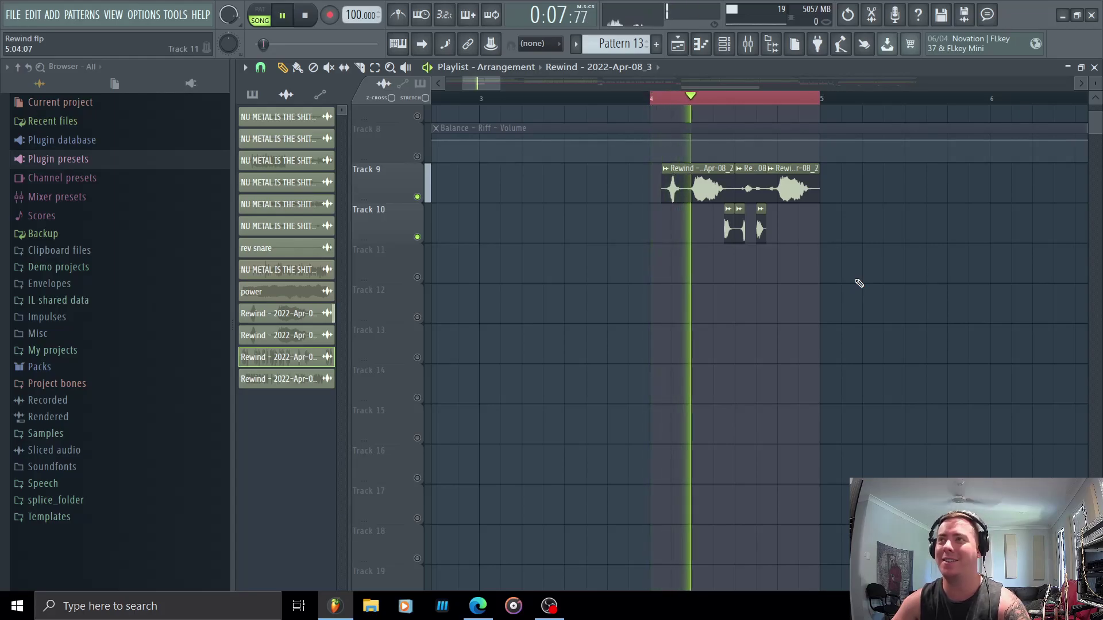
{"action": "key", "text": "space"}
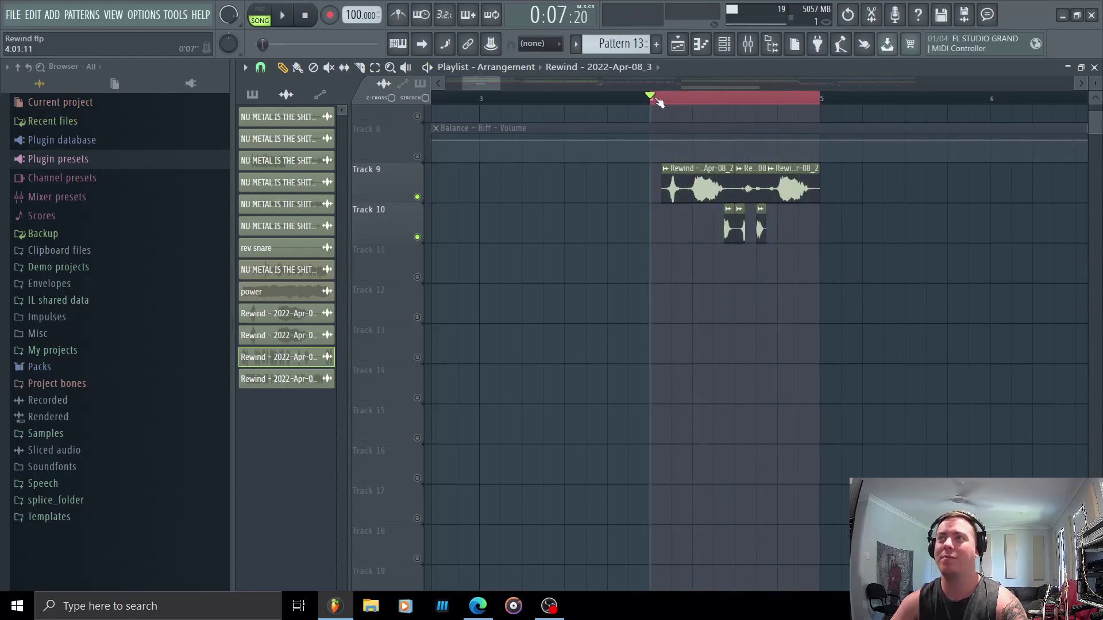
- Unsolo all playlist tracks, clear the bar 4 time selection and play the full arrangement from bar 3
{"action": "left_click", "coordinate": [417, 156]}
{"action": "left_click", "coordinate": [685, 102]}
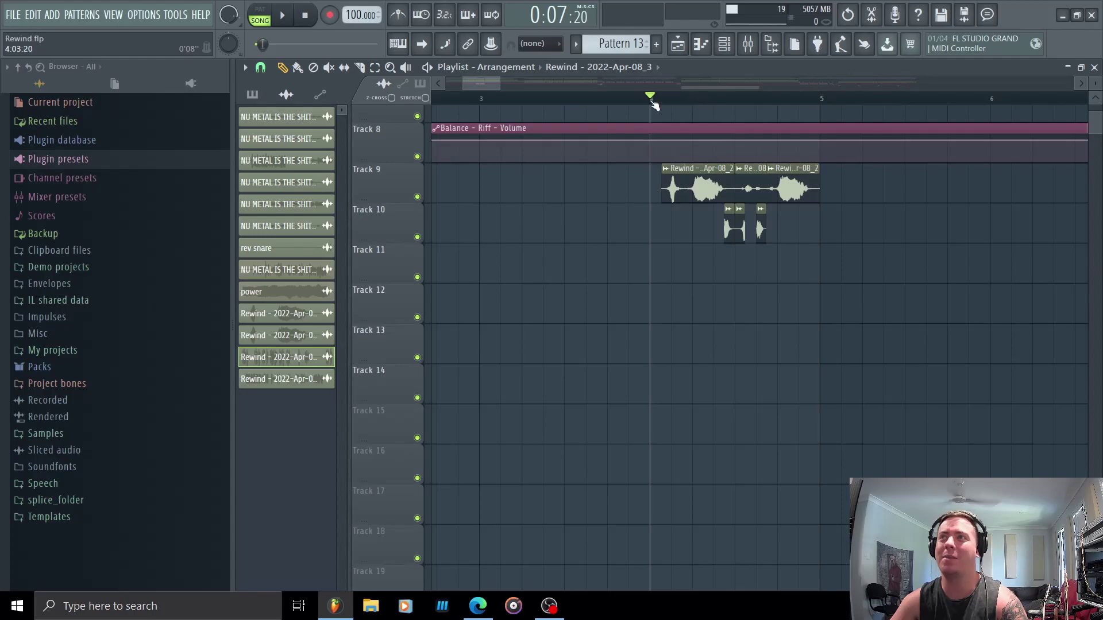
{"action": "left_click", "coordinate": [508, 99]}
{"action": "key", "text": "space"}
{"action": "scroll", "coordinate": [792, 394], "scroll_direction": "down", "scroll_amount": 4}
{"action": "scroll", "coordinate": [746, 460], "scroll_direction": "up", "scroll_amount": 6}
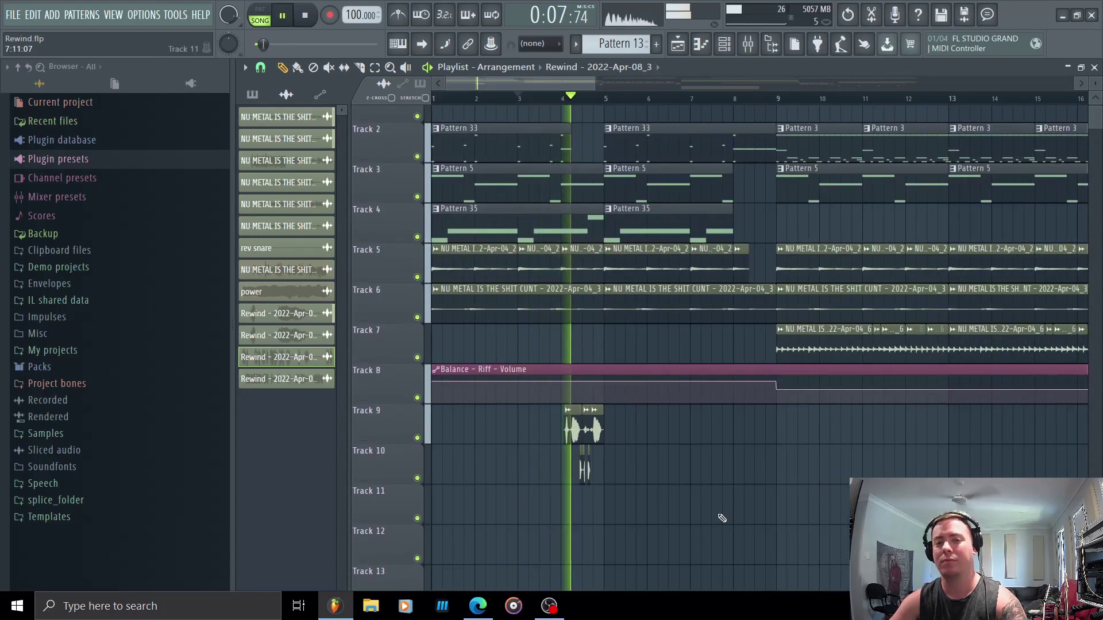
{"action": "key", "text": "space"}
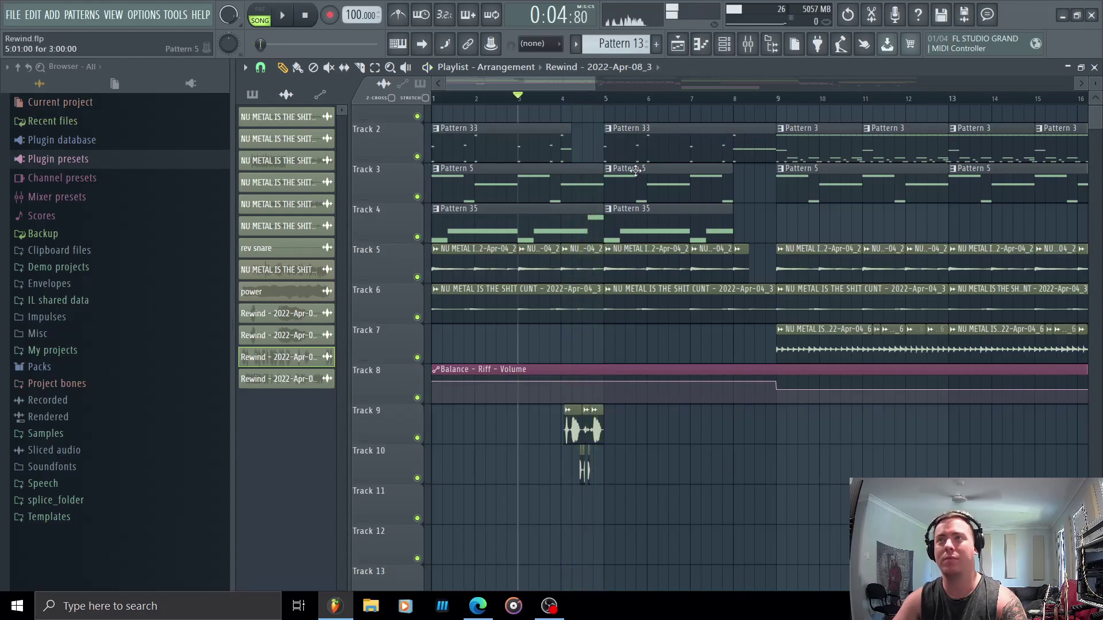
- Enable the bypassed effects on the rewind vox mixer track and play the arrangement from bar 3
{"action": "left_click", "coordinate": [747, 46]}
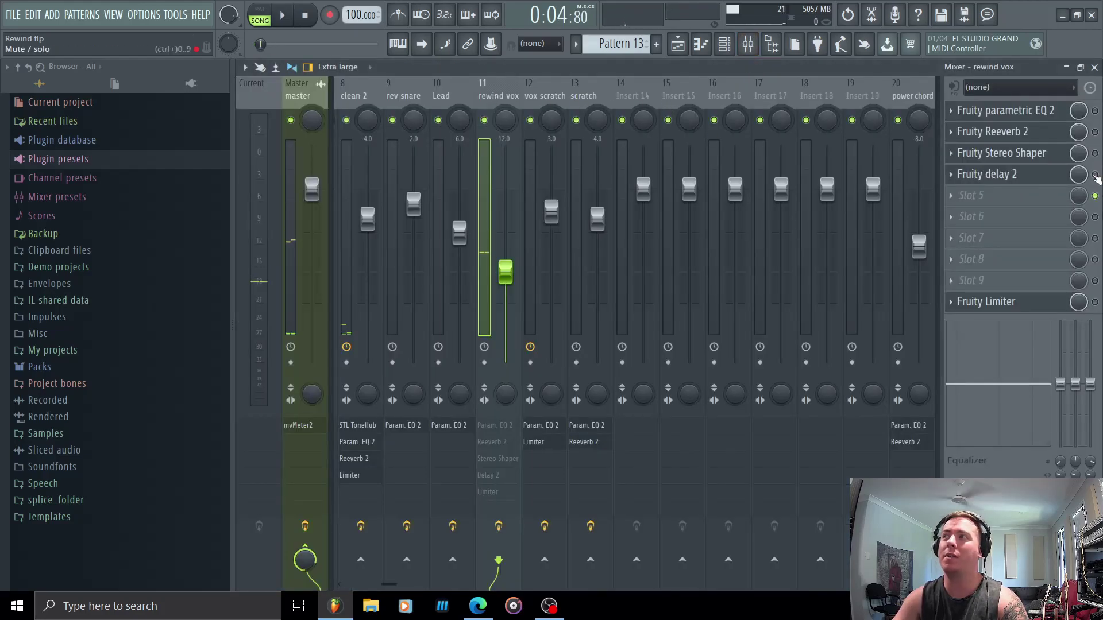
{"action": "key", "text": "F5"}
{"action": "key", "text": "space"}
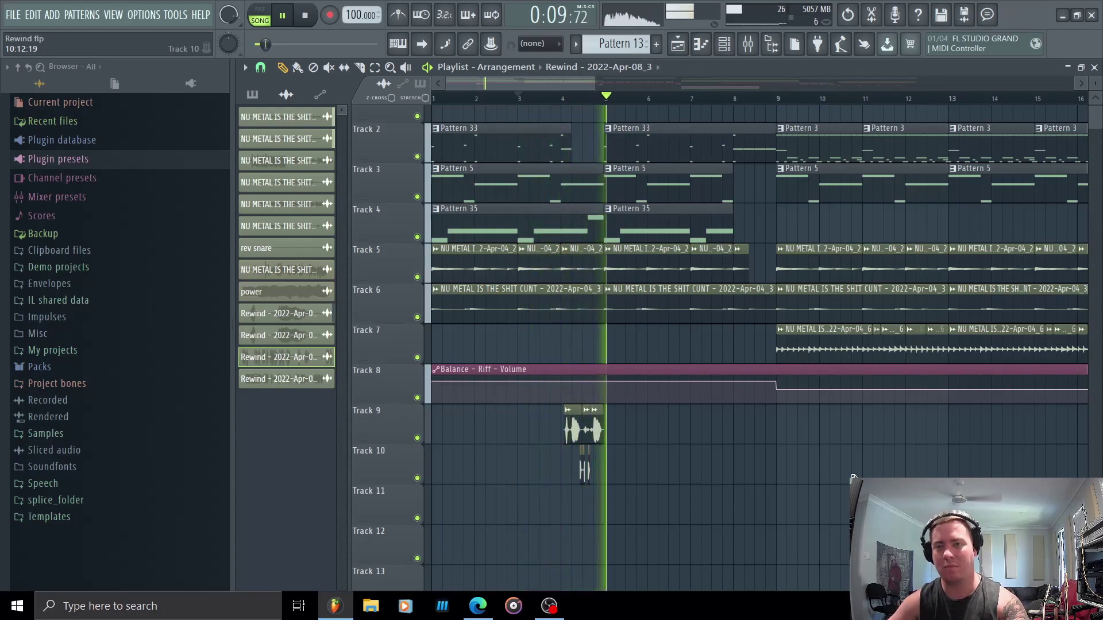
{"action": "key", "text": "space"}
- Solo Tracks 9 and 10 and listen to their vocal scratches around bar 4 and just before bar 17
{"action": "left_click", "coordinate": [417, 441]}
{"action": "left_click", "coordinate": [417, 439], "text": "ctrl"}
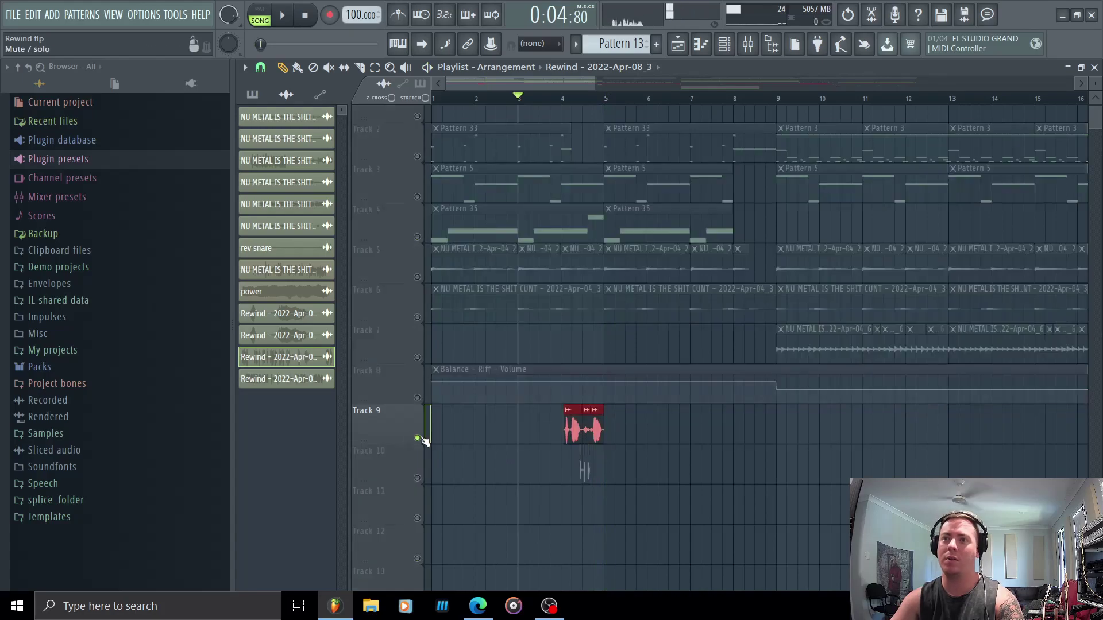
{"action": "left_click", "coordinate": [417, 478]}
{"action": "key", "text": "space"}
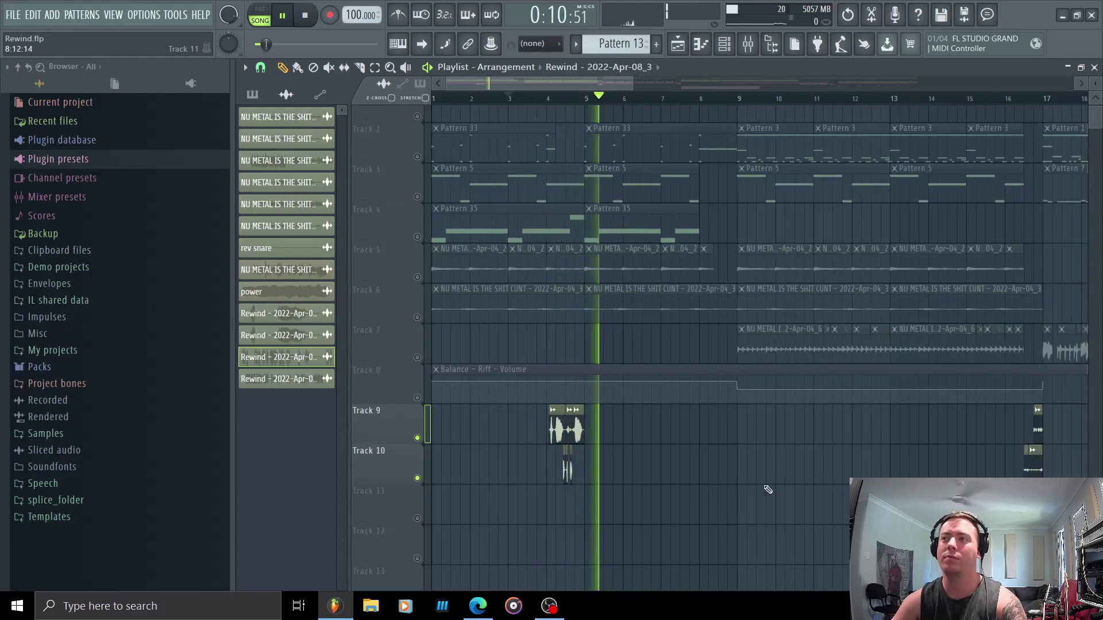
{"action": "scroll", "coordinate": [702, 93], "scroll_direction": "down", "scroll_amount": 4}
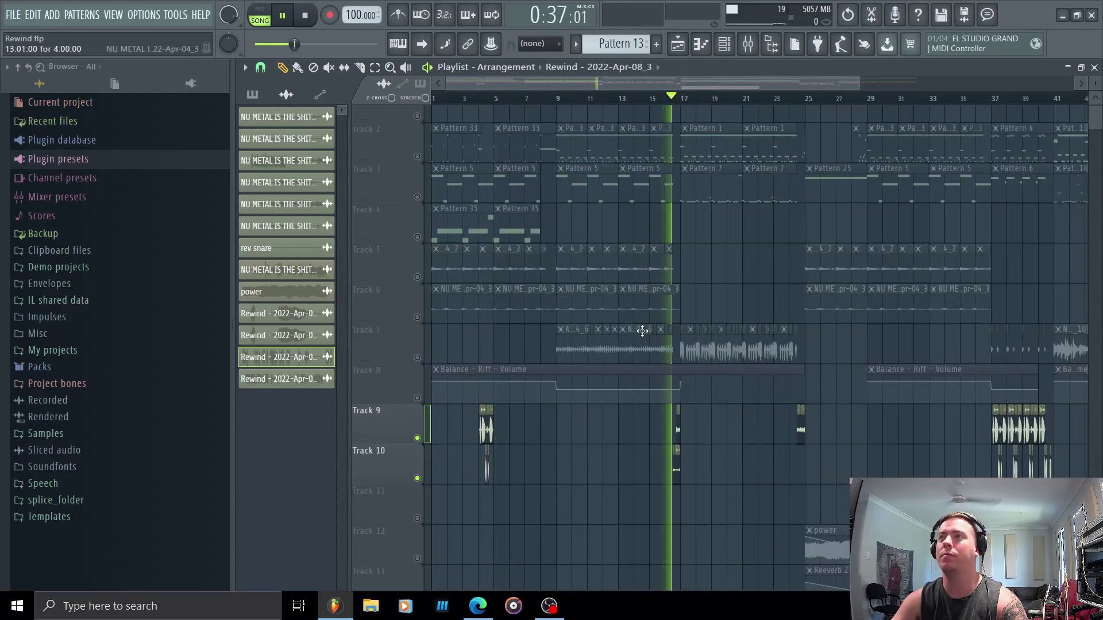
{"action": "key", "text": "space"}
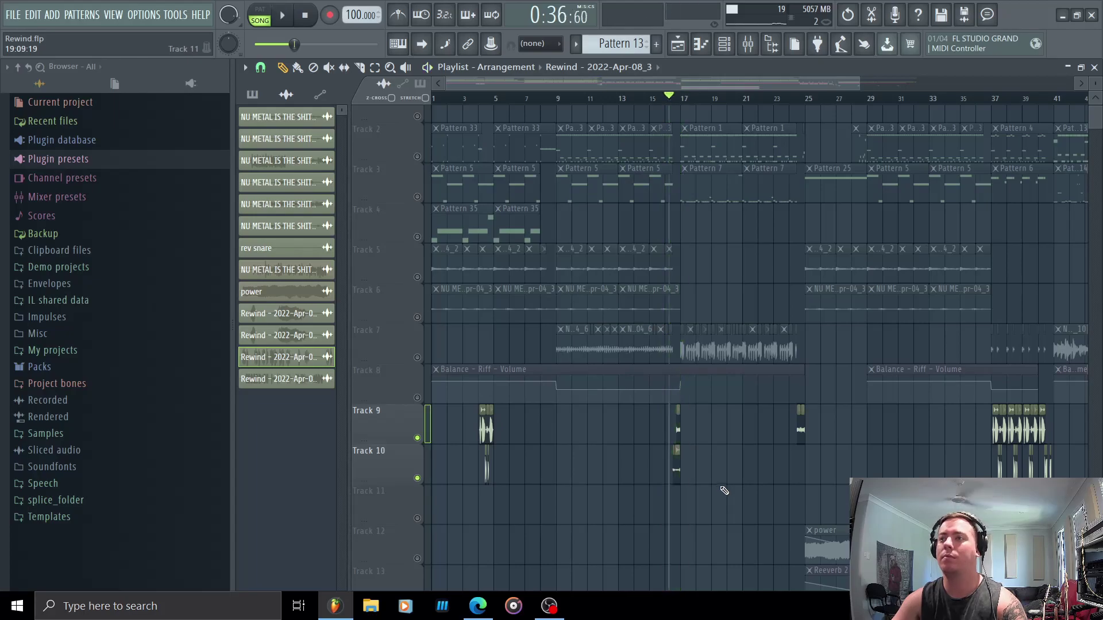
{"action": "key", "text": "space"}
{"action": "key", "text": "space"}
- Restore all playlist tracks from solo and play the full mix from just before bar 17
{"action": "key", "text": "ctrl+z"}
{"action": "key", "text": "space"}
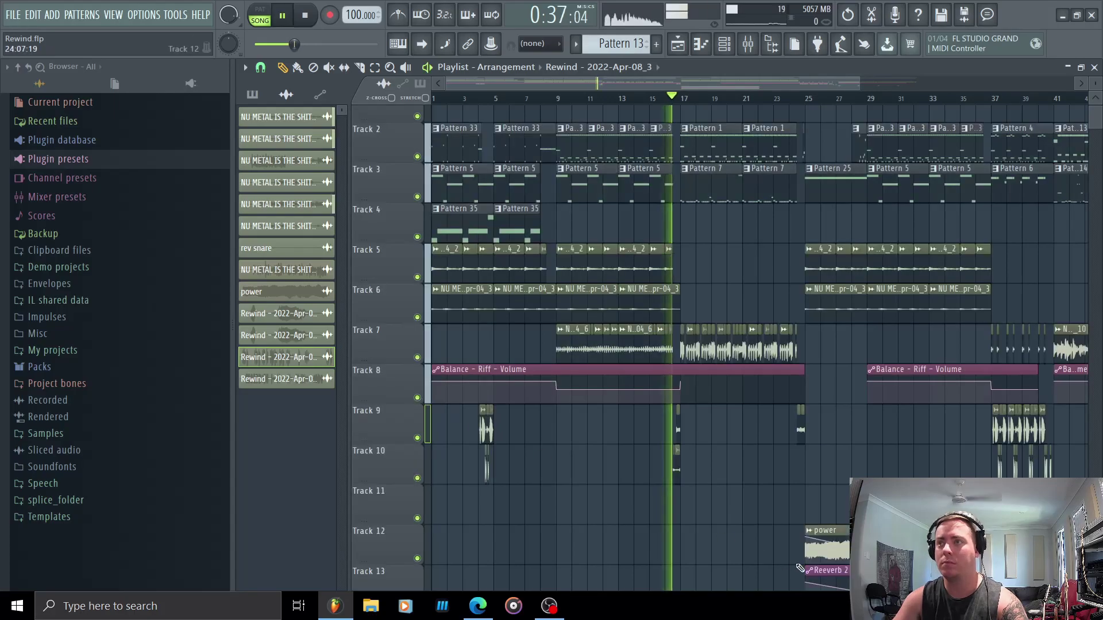
{"action": "key", "text": "space"}
- Save the project and bring up the mixer
{"action": "left_click", "coordinate": [16, 14]}
{"action": "left_click", "coordinate": [25, 76]}
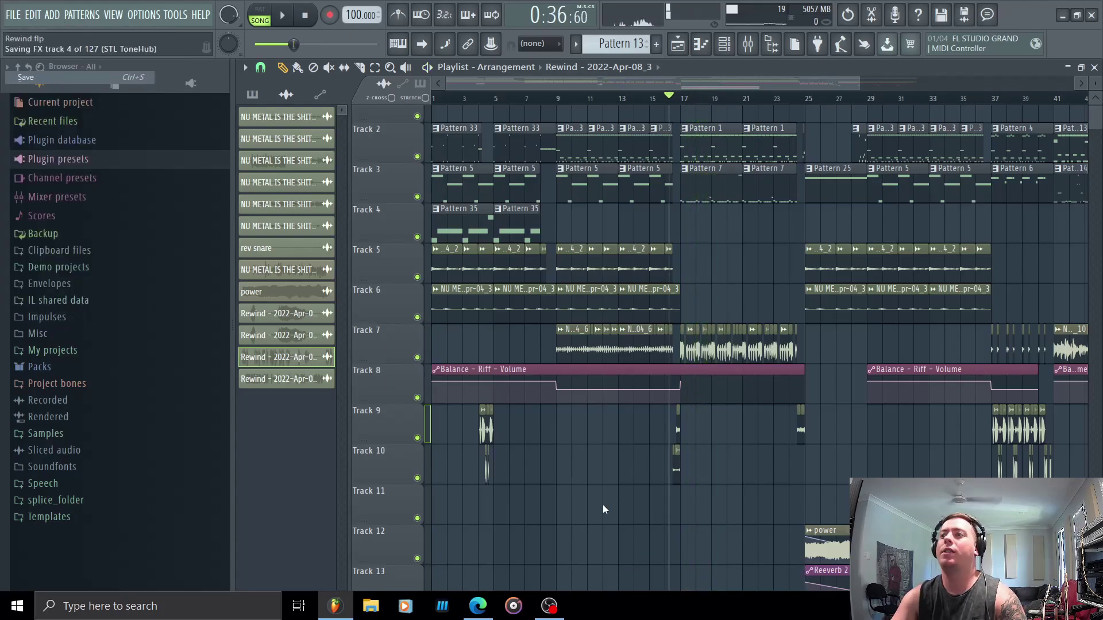
{"action": "scroll", "coordinate": [599, 513], "scroll_direction": "down", "scroll_amount": 1}
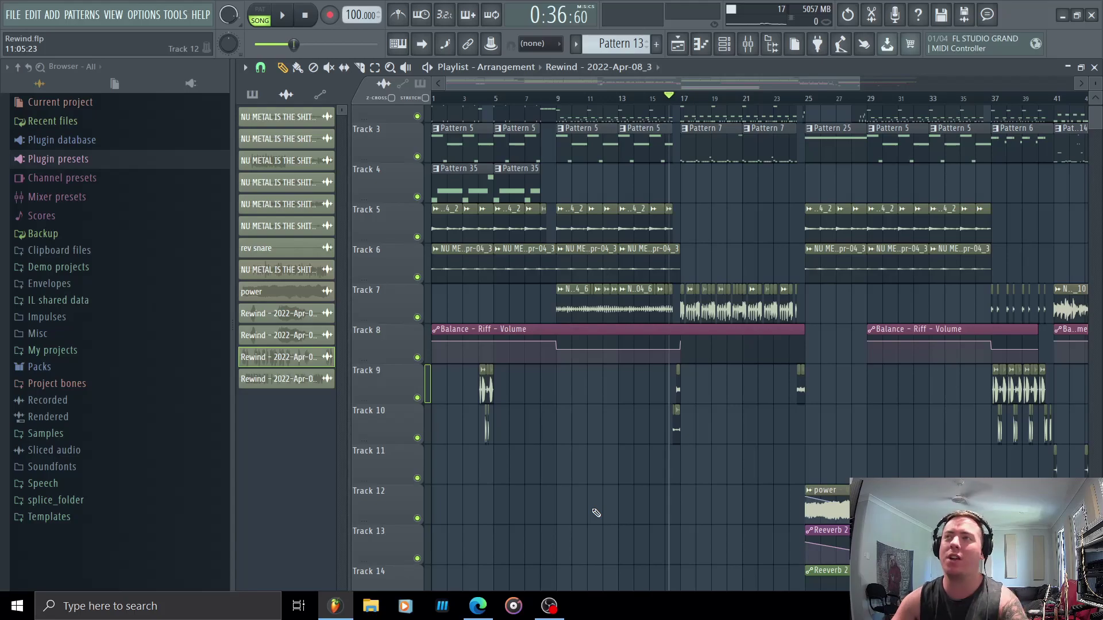
{"action": "left_click", "coordinate": [747, 46]}
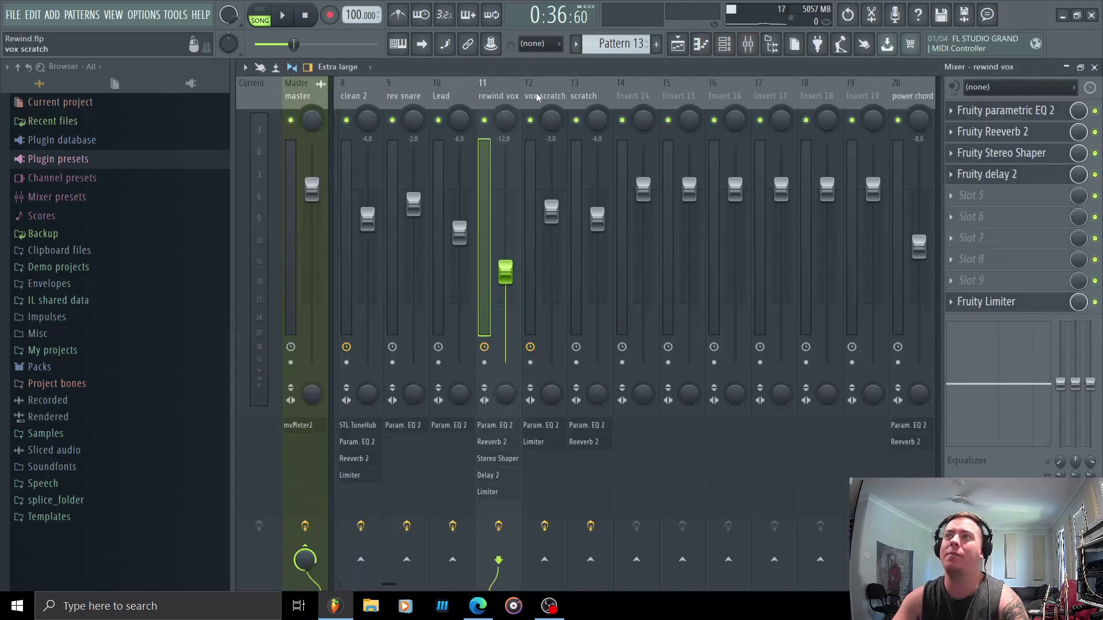